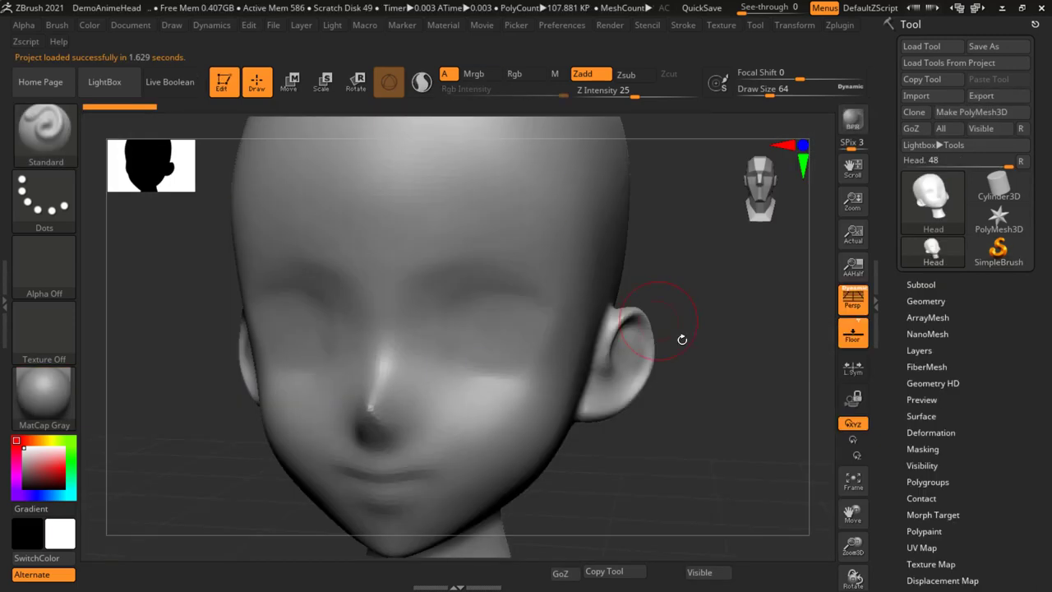
Step: Frame the whole anime head centred in the canvas, viewed from the front
key("f")
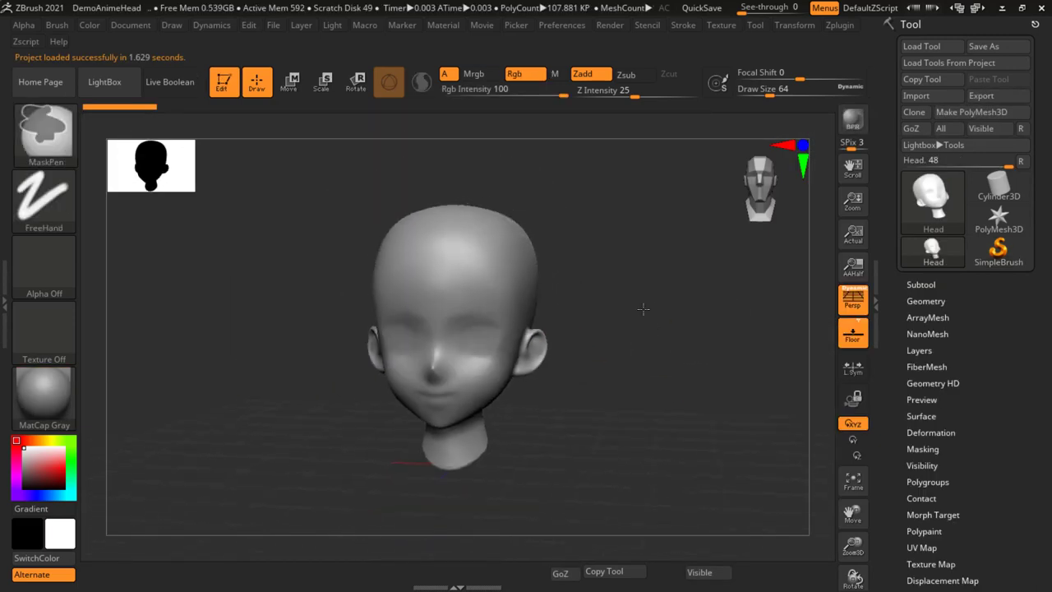
mouse_move(709, 311)
left_mouse_down("alt")
mouse_move(619, 321)
mouse_move(668, 321)
mouse_move(673, 305)
left_mouse_up("alt")
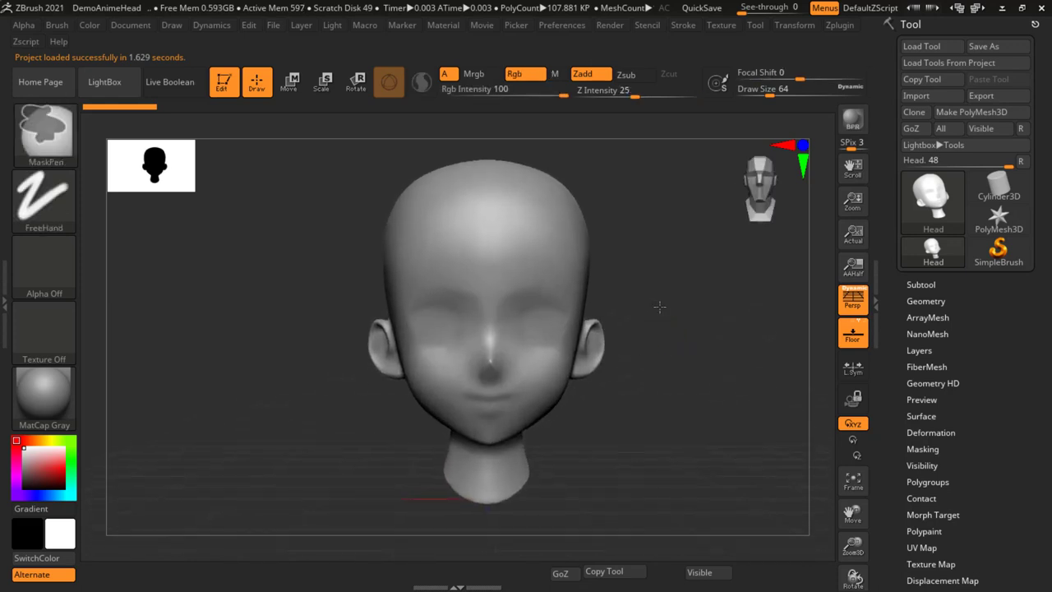
left_click_drag(659, 305, 654, 329, "alt")
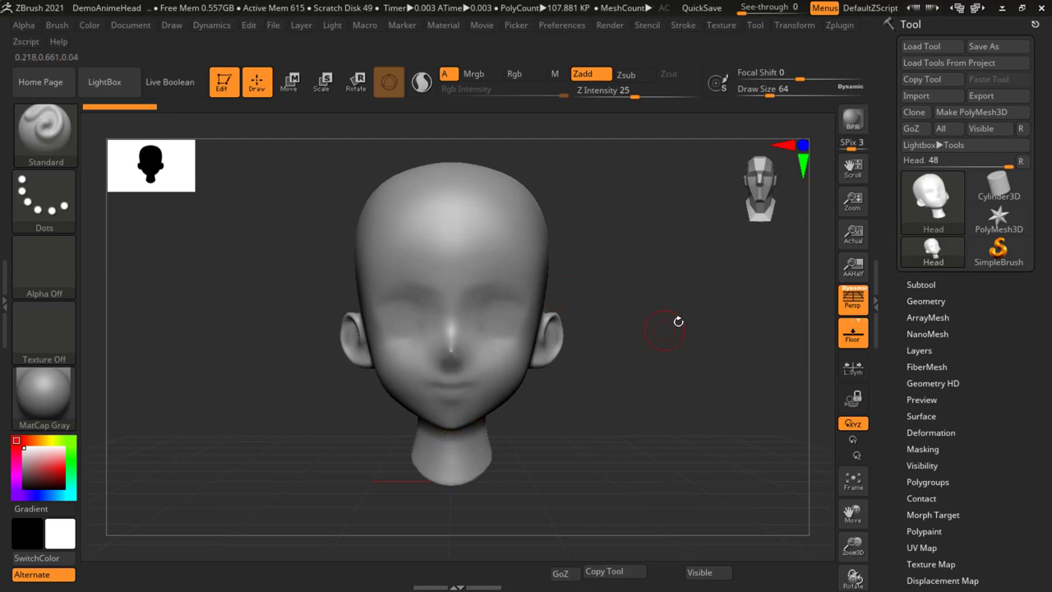
Step: Turn the head to a three-quarter view and undo a trial swirl stroke on the forehead
left_click_drag(671, 288, 630, 298)
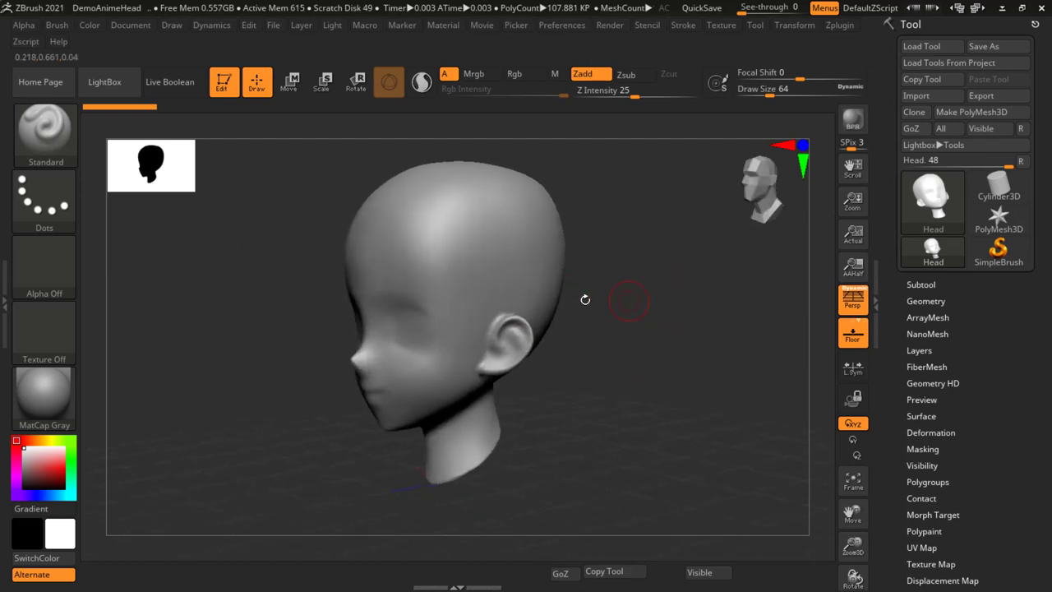
mouse_move(491, 214)
left_mouse_down()
mouse_move(499, 205)
mouse_move(484, 200)
mouse_move(465, 226)
mouse_move(498, 248)
mouse_move(514, 284)
mouse_move(460, 288)
mouse_move(470, 322)
mouse_move(436, 403)
mouse_move(410, 203)
left_mouse_up()
key("ctrl+z")
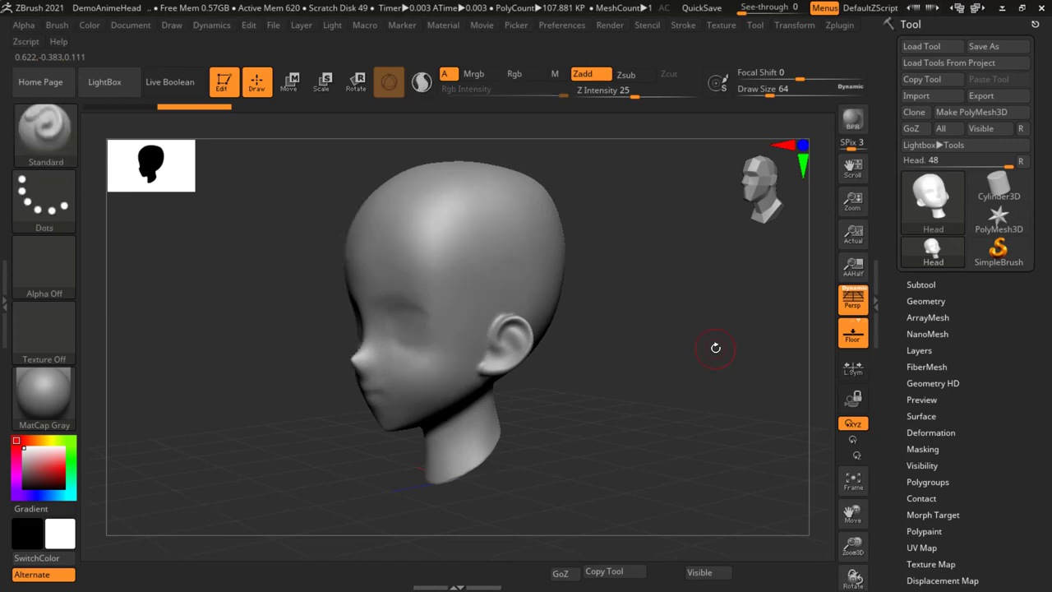
Step: Rotate to a left side profile, undo the wavy stroke, and set Focal Shift to 0
mouse_move(705, 330)
left_mouse_down()
mouse_move(694, 300)
mouse_move(607, 261)
mouse_move(530, 205)
mouse_move(502, 277)
mouse_move(460, 215)
mouse_move(438, 273)
left_mouse_up()
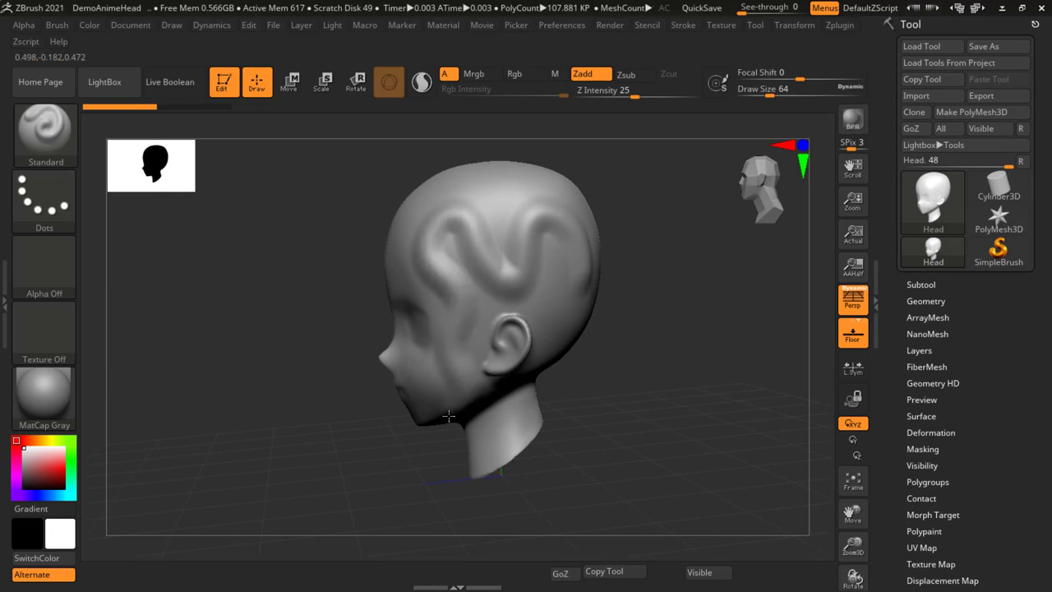
key("ctrl")
key("ctrl+z")
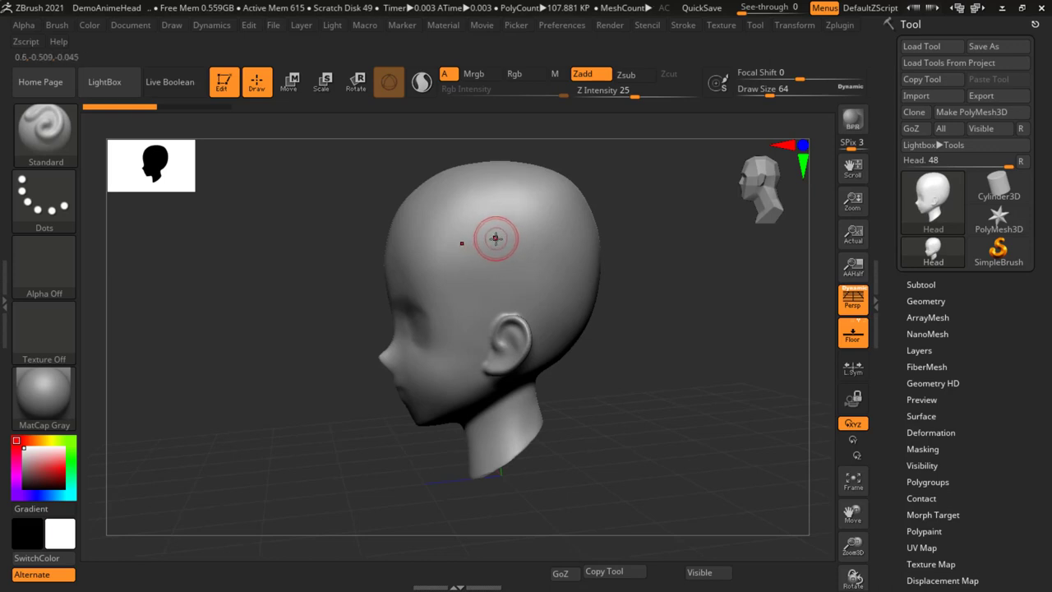
left_click(762, 72)
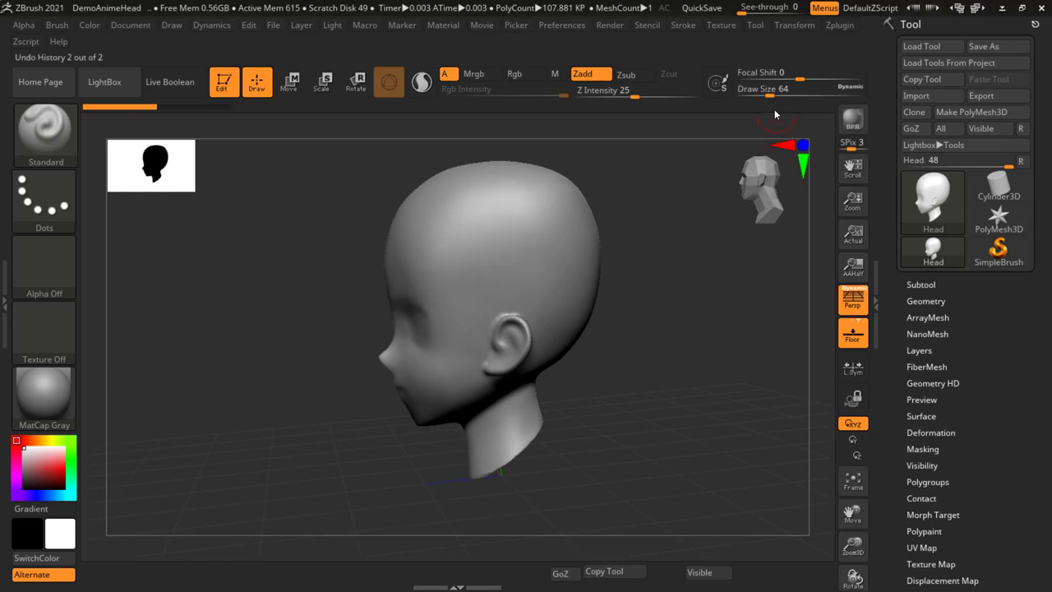
Step: Bring the Standard brush to Draw Size 7 and draw thin wavy strands down the head's side
left_click_drag(772, 96, 794, 96)
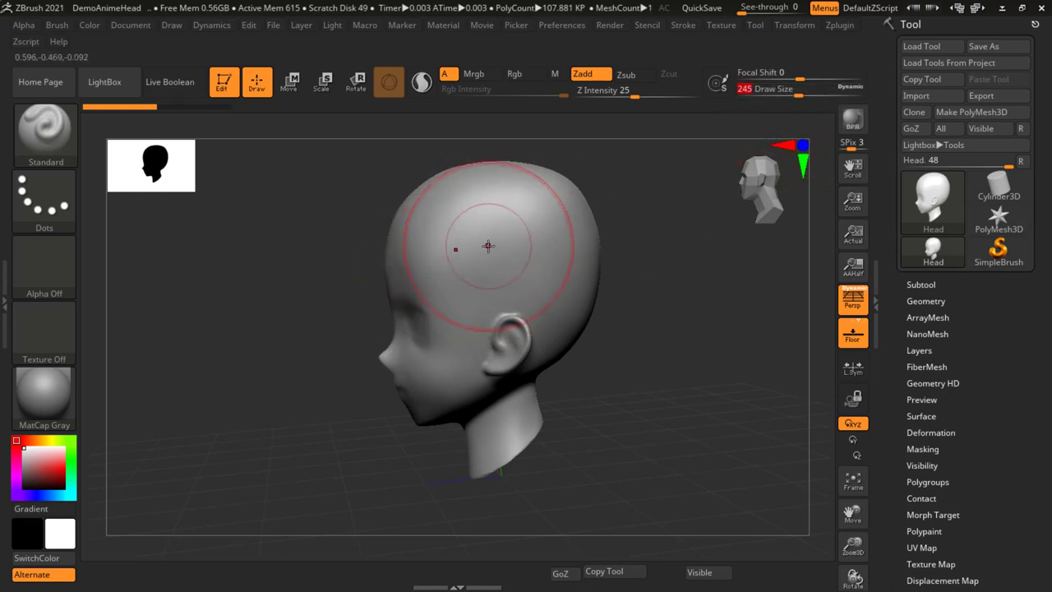
mouse_move(535, 227)
left_mouse_down()
mouse_move(463, 282)
mouse_move(434, 387)
left_mouse_up()
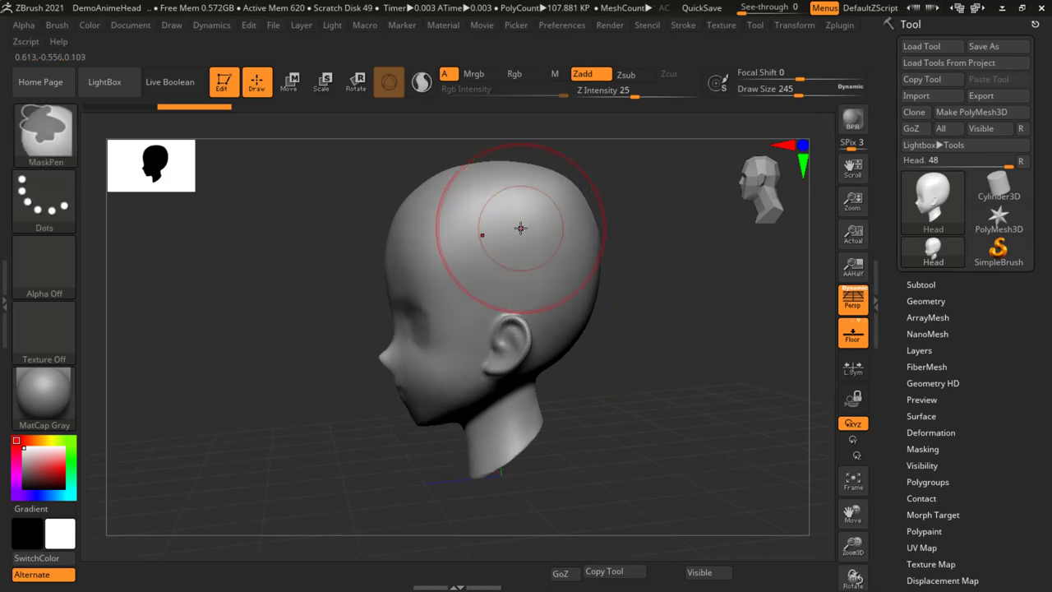
left_click_drag(791, 95, 749, 95)
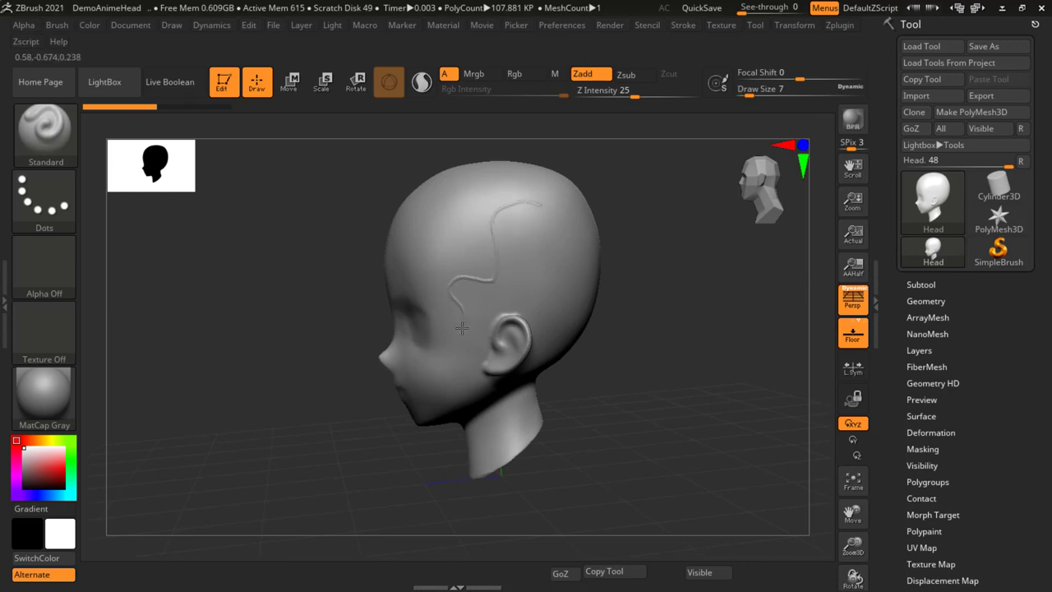
Step: Add another strand, move to a closer front-left view, and undo/redo until one forehead strand remains
left_click_drag(426, 386, 592, 378)
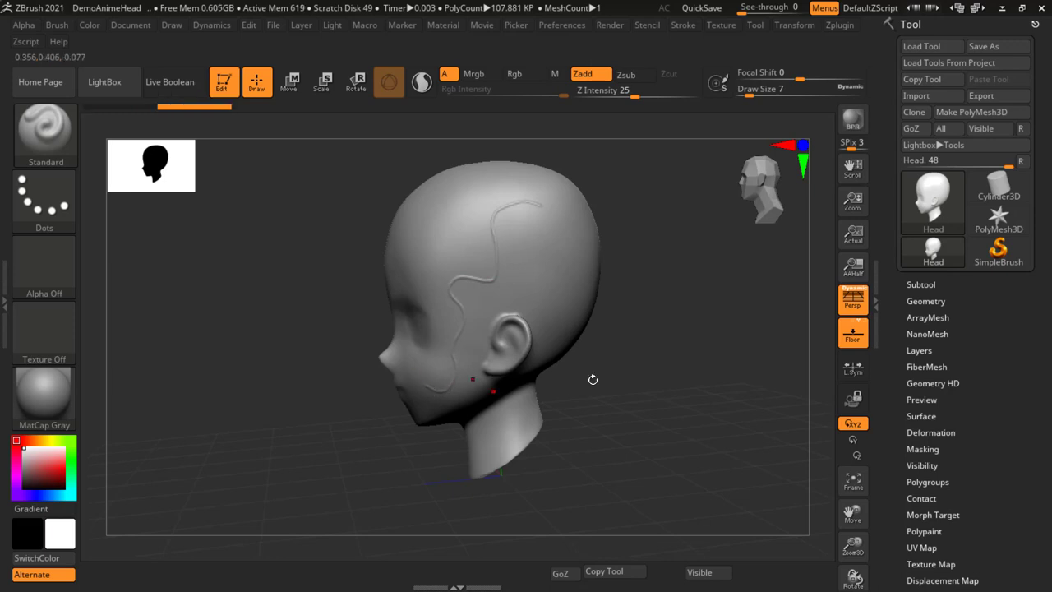
mouse_move(621, 277)
left_mouse_down()
mouse_move(591, 232)
mouse_move(448, 182)
left_mouse_up()
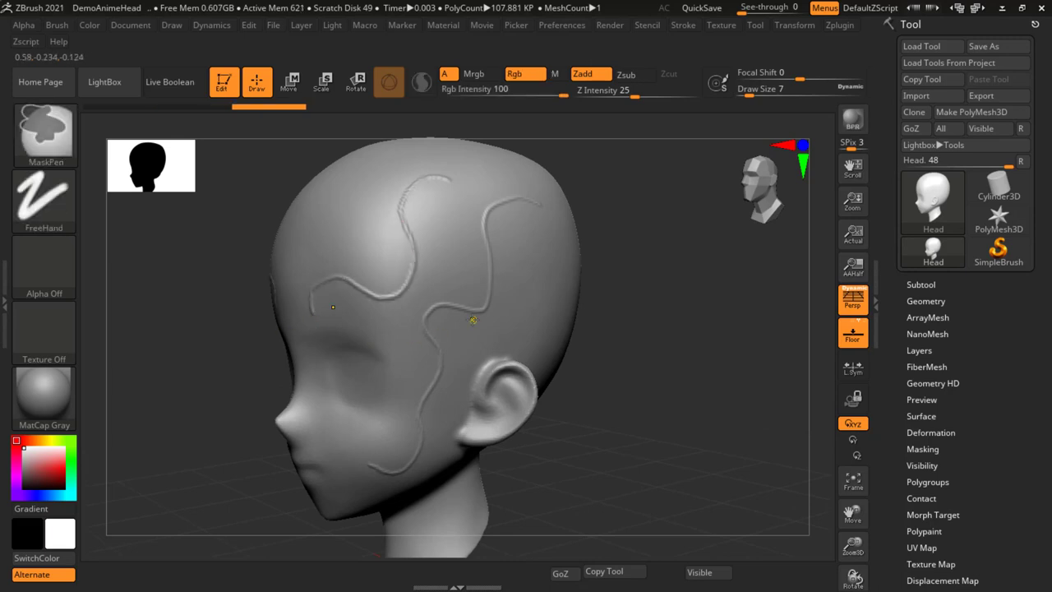
key("ctrl+z")
key("ctrl+z")
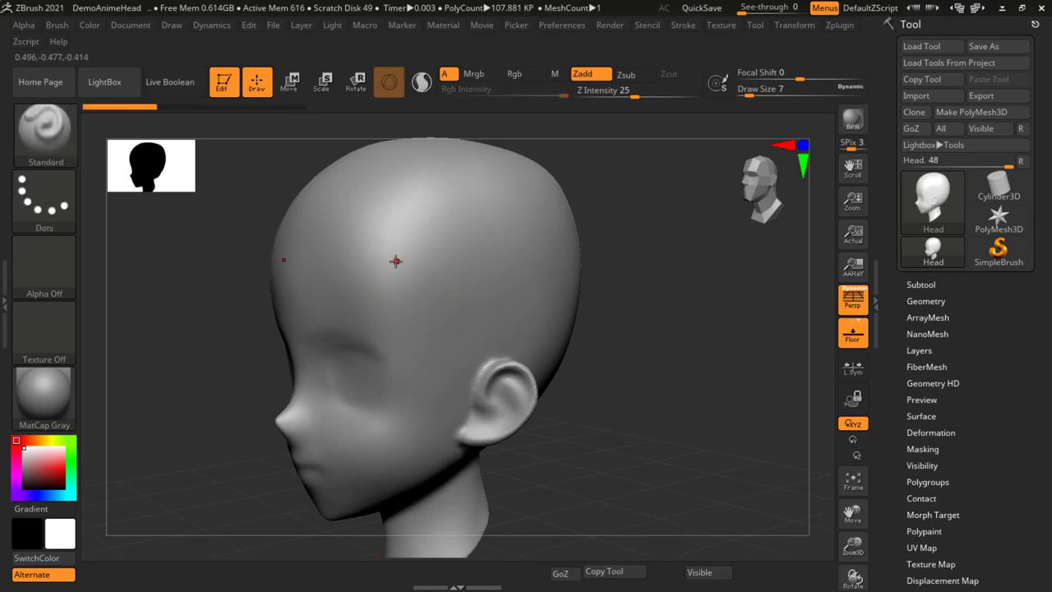
key("ctrl+shift+z")
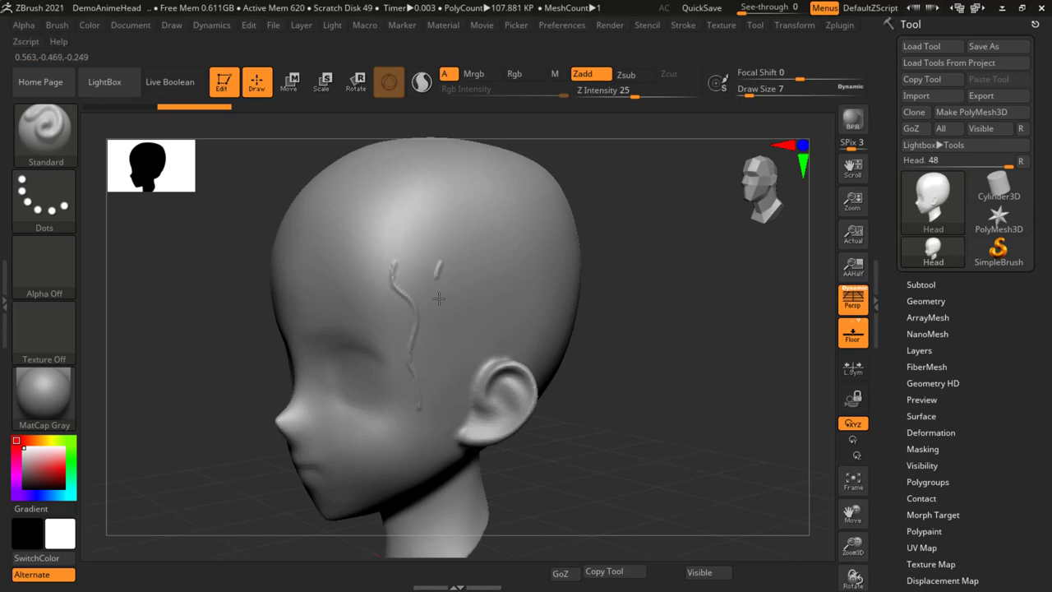
key("ctrl+shift+z")
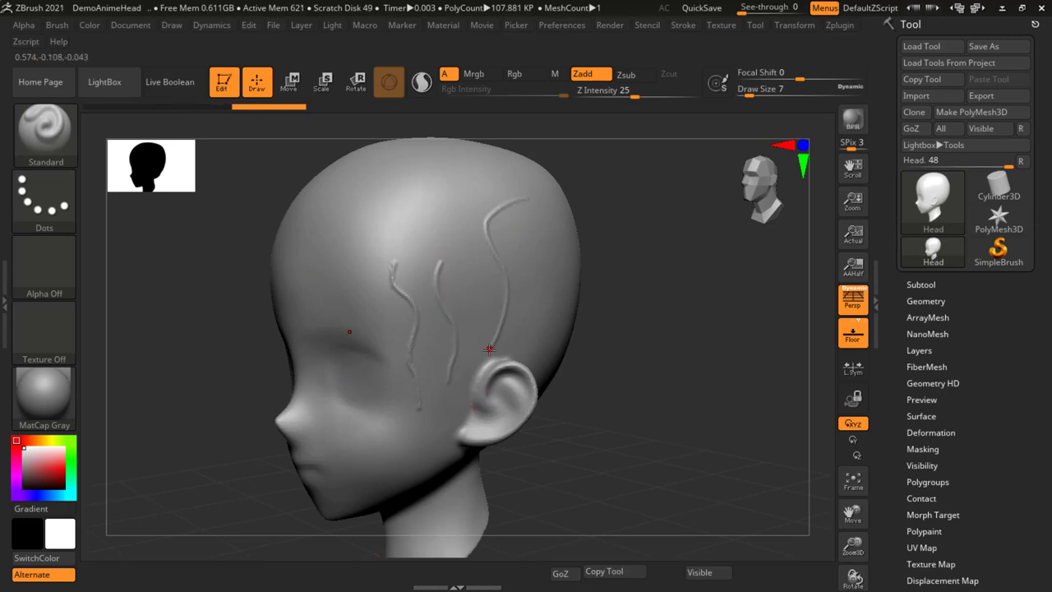
key("ctrl+z")
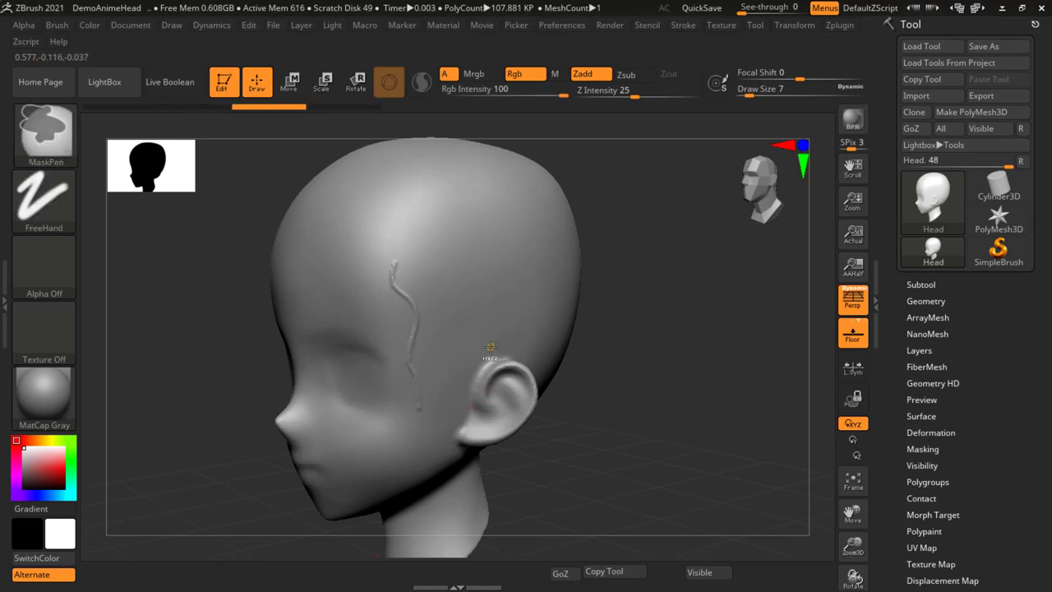
key("ctrl+z")
key("ctrl+z")
Step: At Draw Size 37, sculpt curved hair bands across the upper and lower forehead
left_click_drag(749, 93, 765, 93)
mouse_move(383, 275)
left_mouse_down()
mouse_move(521, 197)
mouse_move(567, 221)
mouse_move(549, 212)
left_mouse_up()
left_click_drag(386, 280, 546, 224)
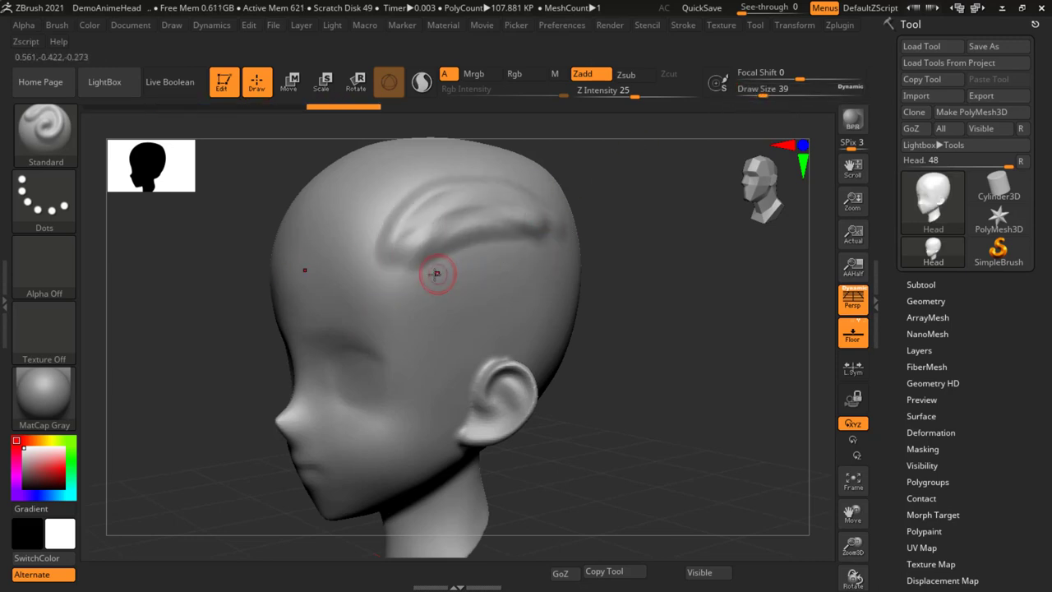
left_click_drag(419, 276, 529, 246)
left_click_drag(423, 279, 538, 262)
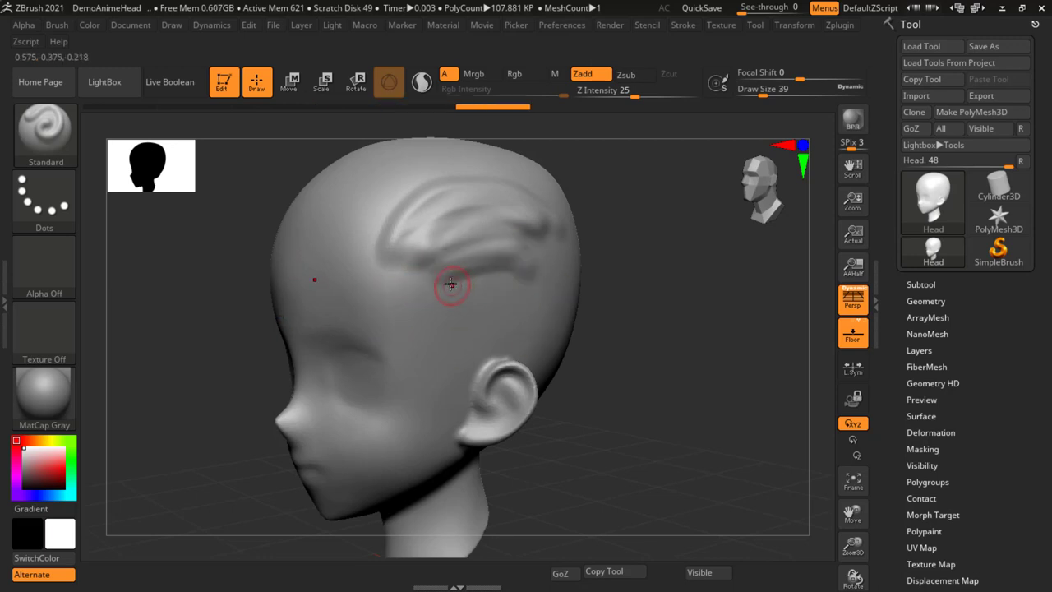
left_click_drag(451, 284, 551, 267)
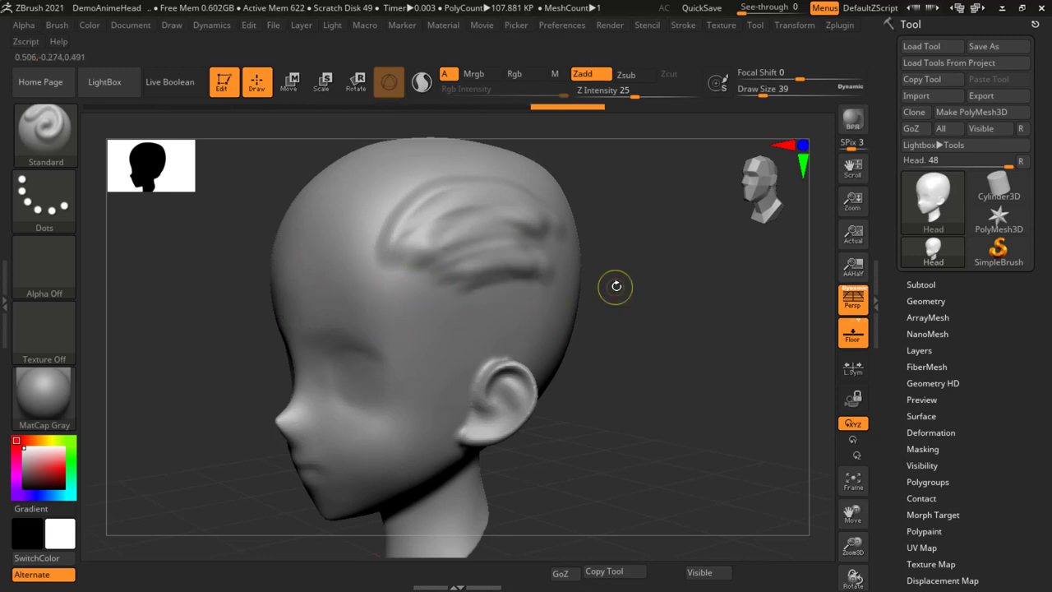
Step: Layer more strands over the upper-left forehead, the lower hairline above the ear, and the temple
left_click_drag(379, 216, 493, 168)
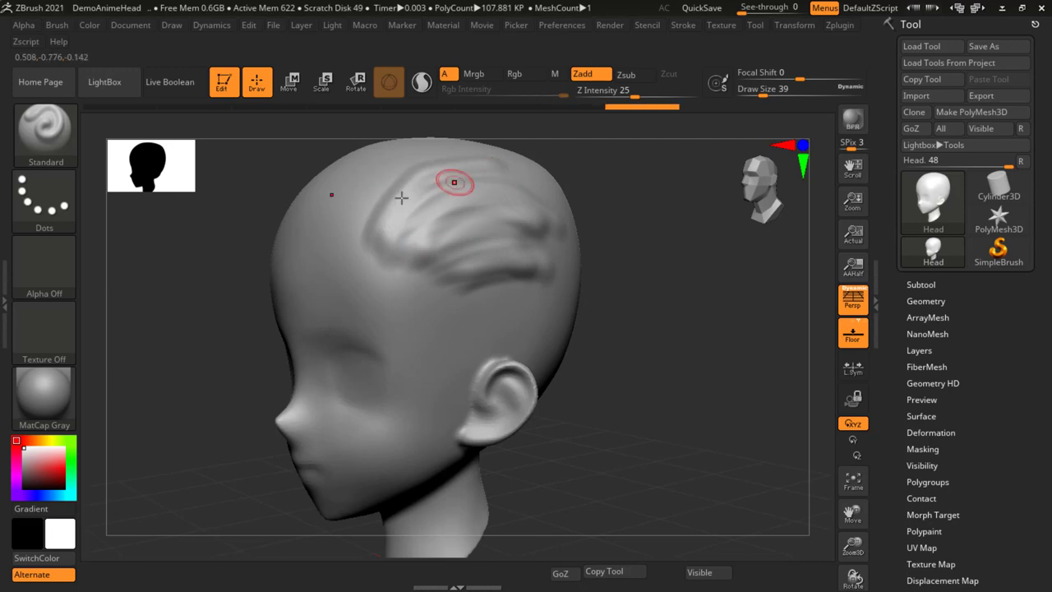
left_click_drag(364, 230, 517, 172)
left_click_drag(345, 223, 420, 163)
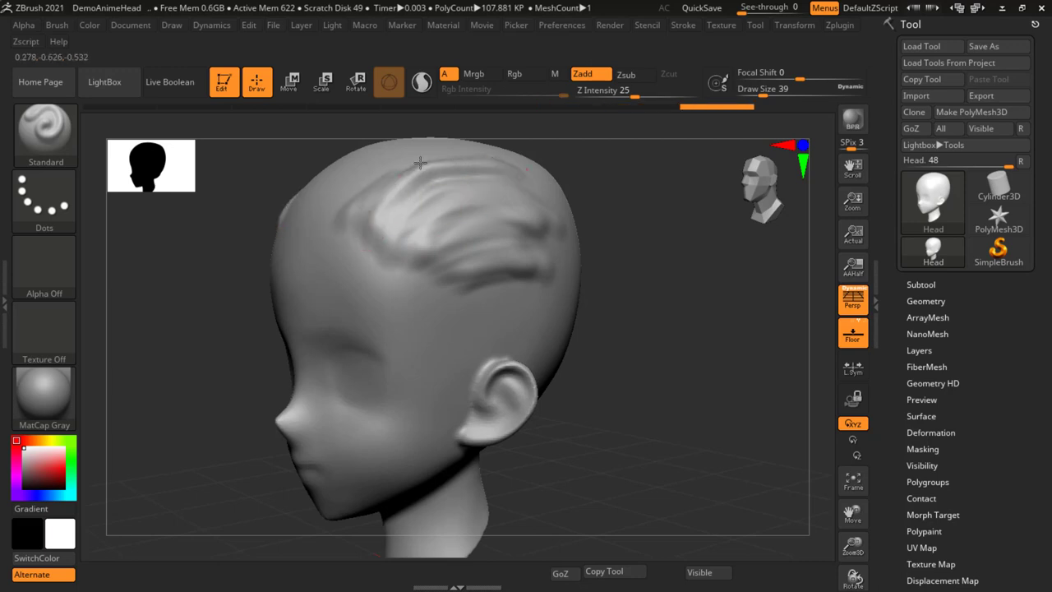
left_click_drag(328, 218, 431, 158)
mouse_move(324, 216)
left_mouse_down()
mouse_move(385, 168)
mouse_move(428, 154)
mouse_move(403, 145)
left_mouse_up()
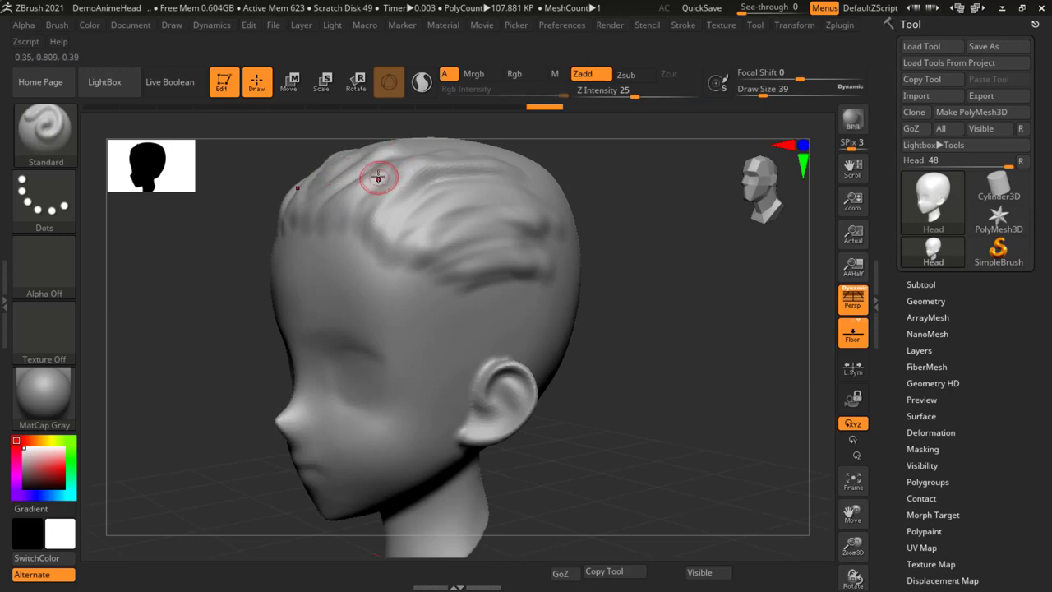
left_click_drag(483, 290, 553, 292)
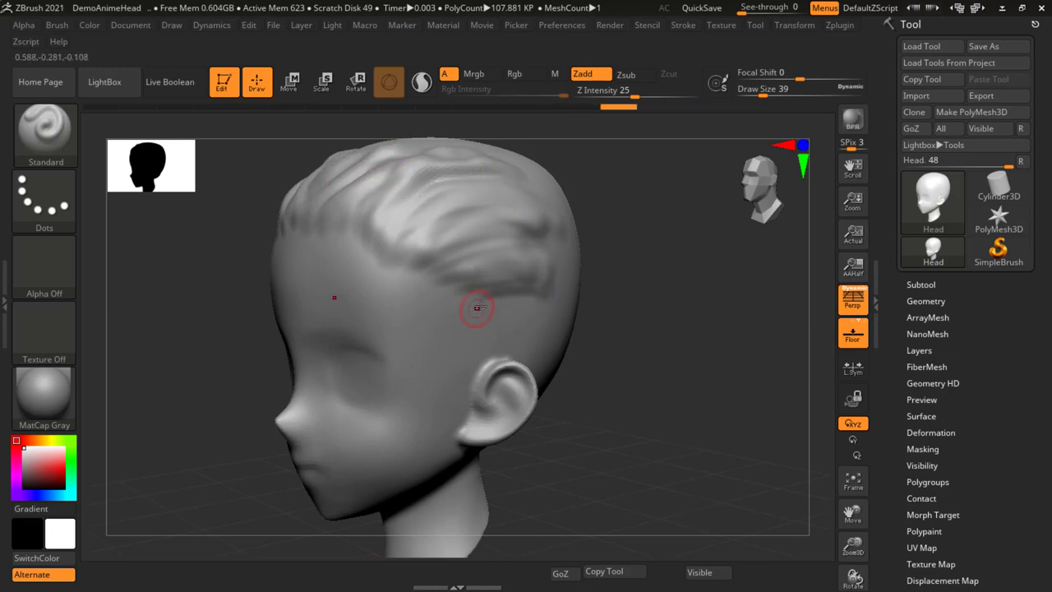
mouse_move(476, 307)
left_mouse_down()
mouse_move(555, 322)
mouse_move(546, 353)
left_mouse_up()
mouse_move(632, 266)
left_mouse_down()
mouse_move(648, 291)
mouse_move(641, 236)
mouse_move(646, 307)
mouse_move(678, 251)
mouse_move(437, 309)
left_mouse_up()
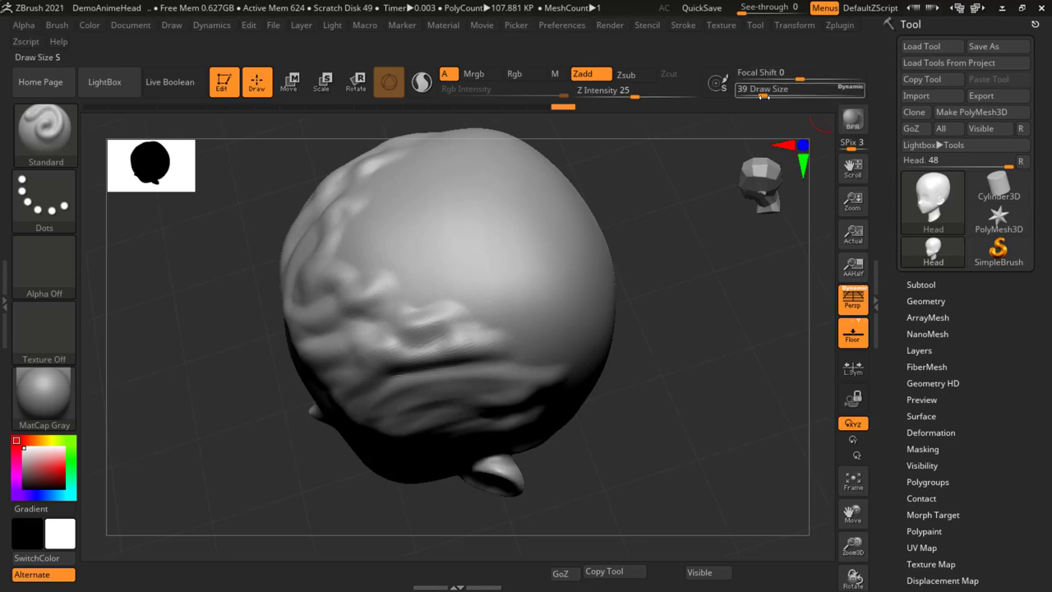
Step: At Draw Size 77, sculpt horizontal ridges across the upper head, then raise Focal Shift to 100
left_click(768, 89)
type("77")
left_click_drag(417, 291, 545, 252)
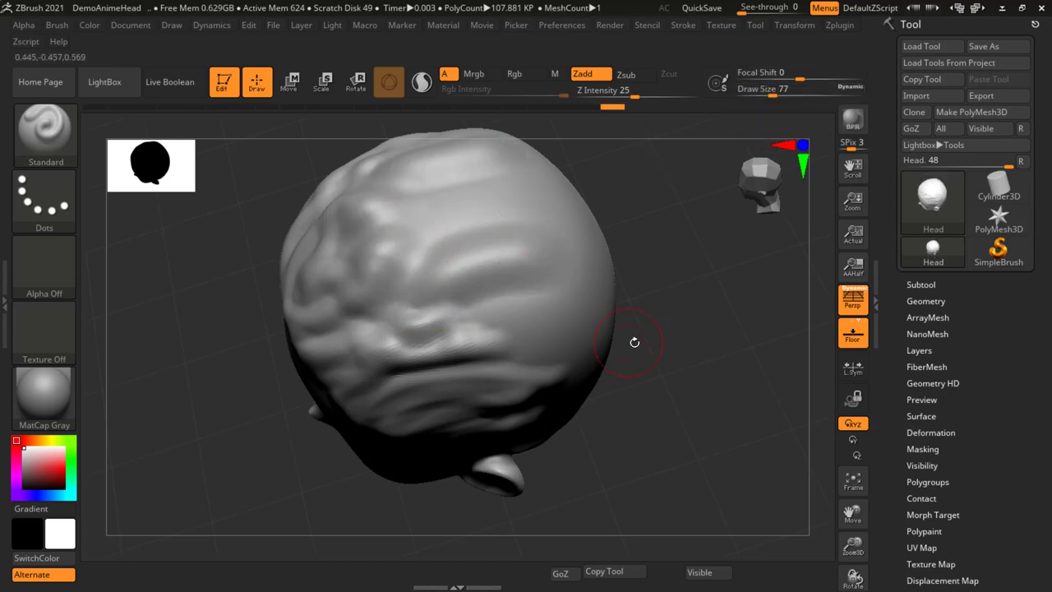
left_click_drag(634, 342, 682, 263)
left_click(830, 79)
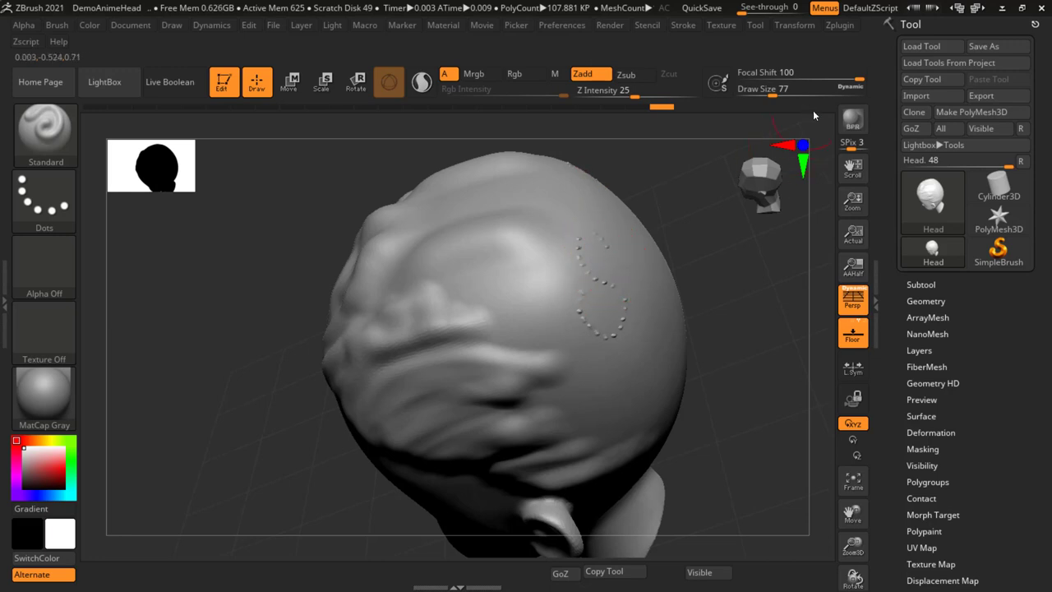
Step: Set Focal Shift to 50, then drag it down to -100
left_click_drag(858, 78, 851, 78)
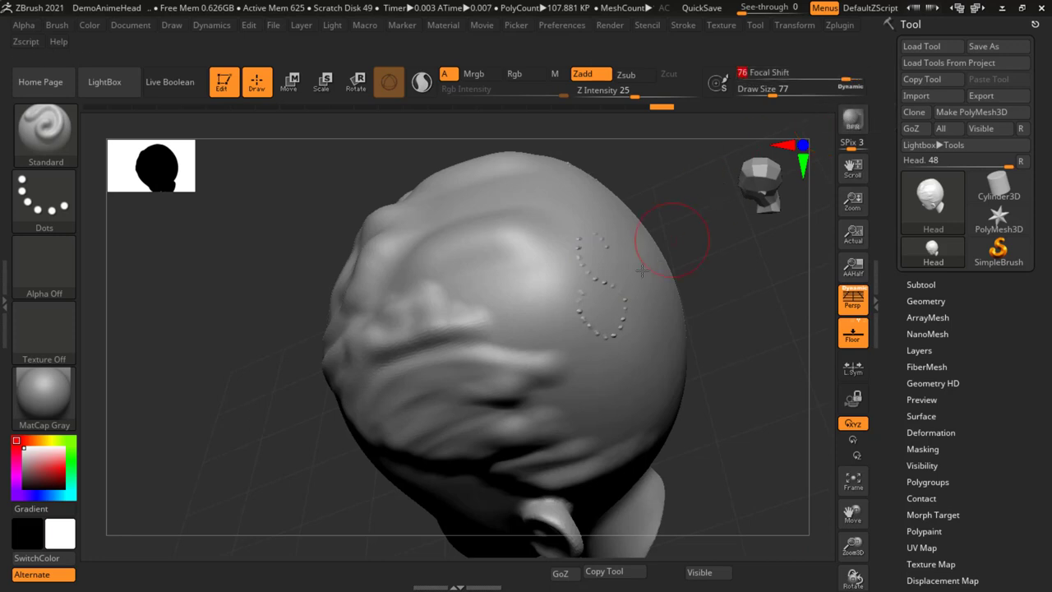
left_click(846, 77)
type("50")
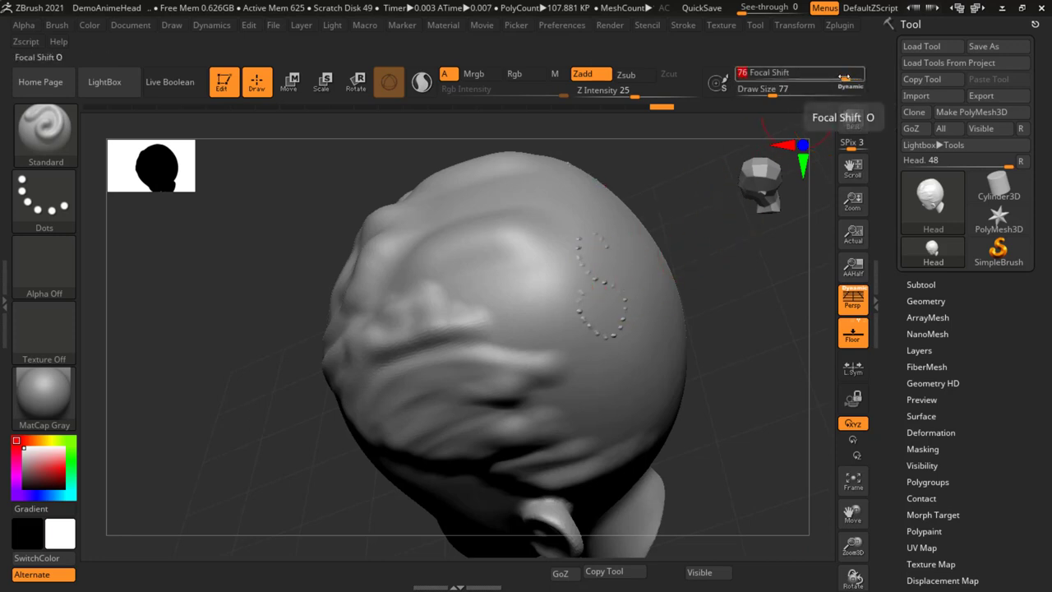
key("Return")
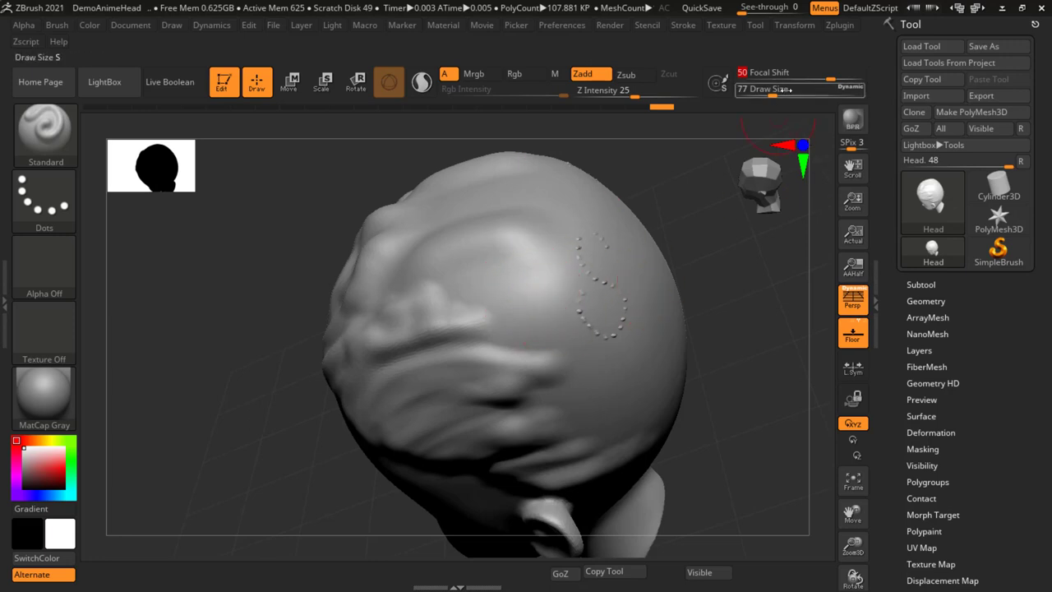
left_click_drag(828, 79, 766, 78)
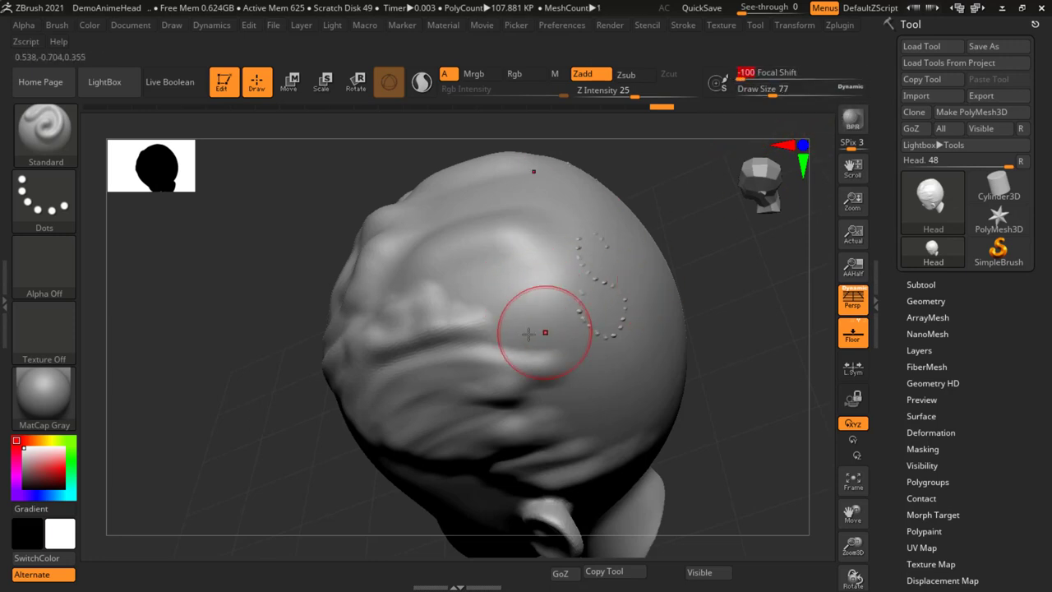
Step: Paint a test stroke of dotted rings, inspect it from another angle, and undo it
left_click_drag(507, 274, 608, 291)
mouse_move(734, 353)
left_mouse_down()
mouse_move(738, 271)
mouse_move(733, 328)
left_mouse_up()
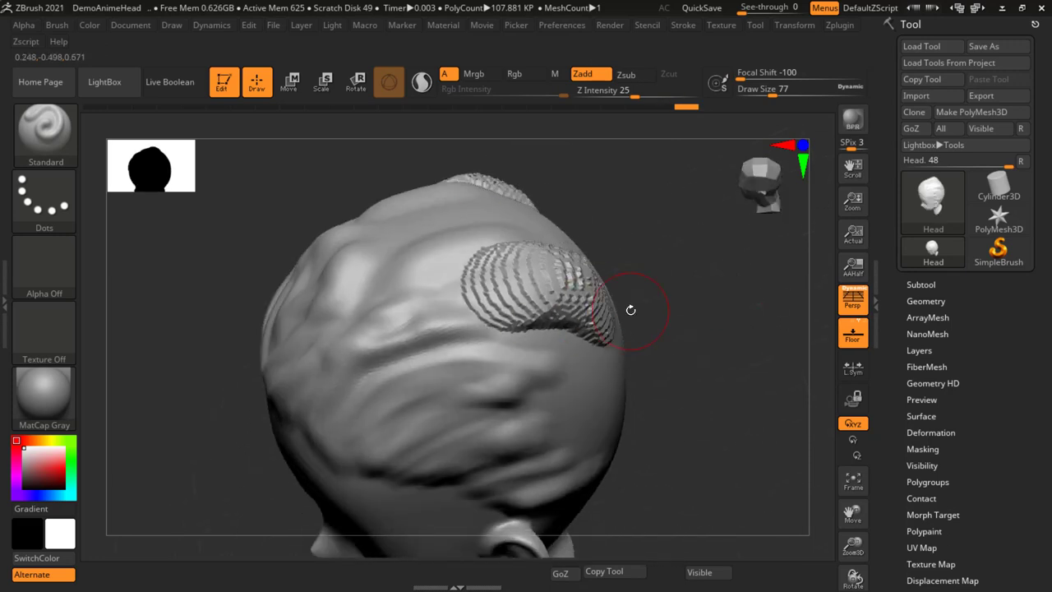
left_click_drag(630, 310, 732, 247)
key("ctrl+z")
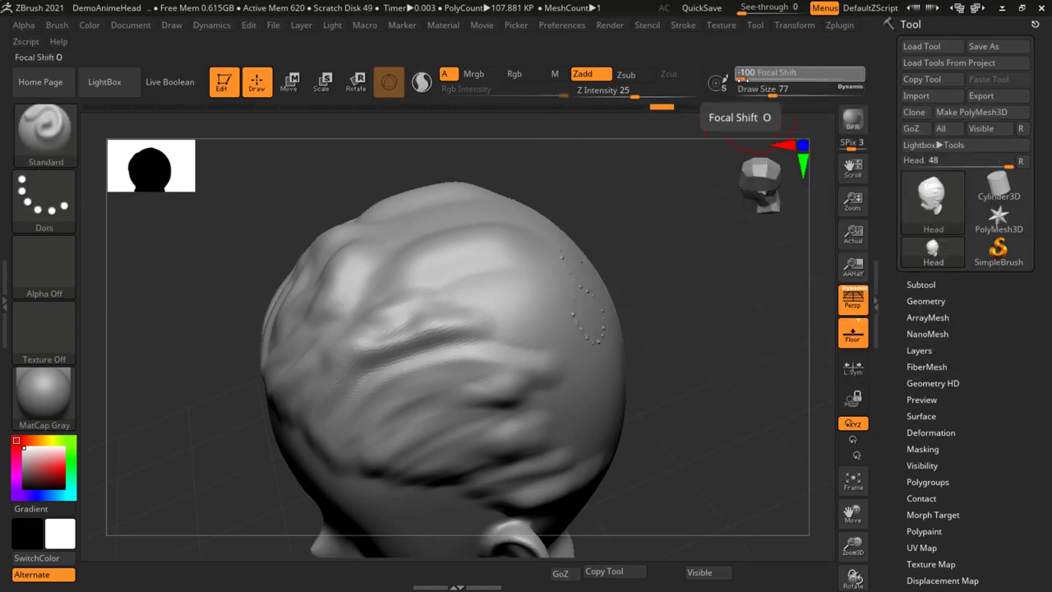
Step: With Focal Shift 12 and Draw Size 20, sculpt a thin strand across the upper head
left_click_drag(750, 79, 777, 79)
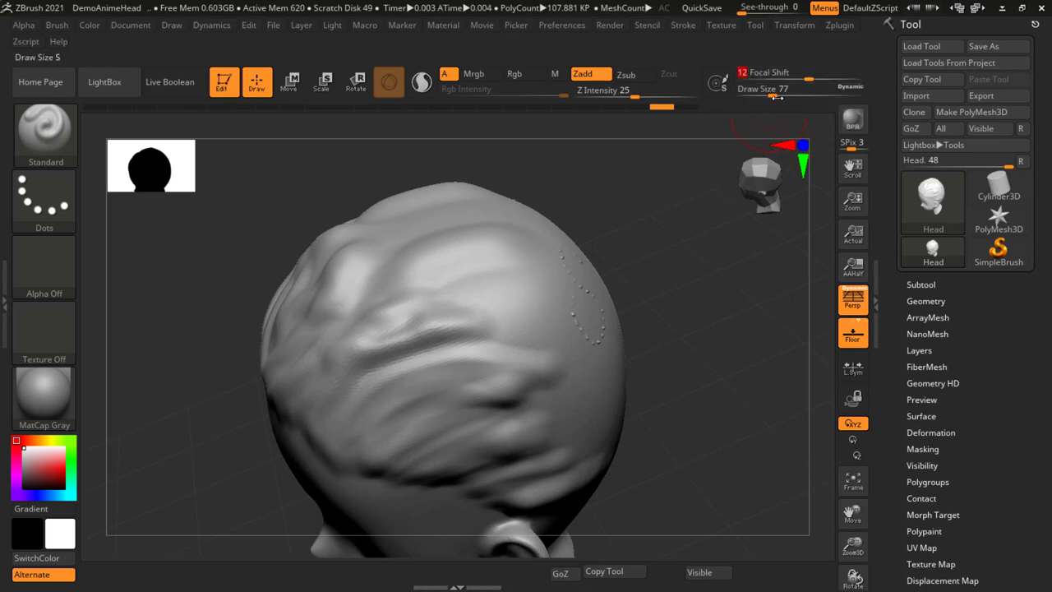
mouse_move(777, 96)
left_mouse_down()
mouse_move(794, 96)
mouse_move(774, 96)
left_mouse_up()
mouse_move(681, 216)
left_mouse_down()
mouse_move(685, 241)
mouse_move(493, 279)
mouse_move(509, 273)
left_mouse_up()
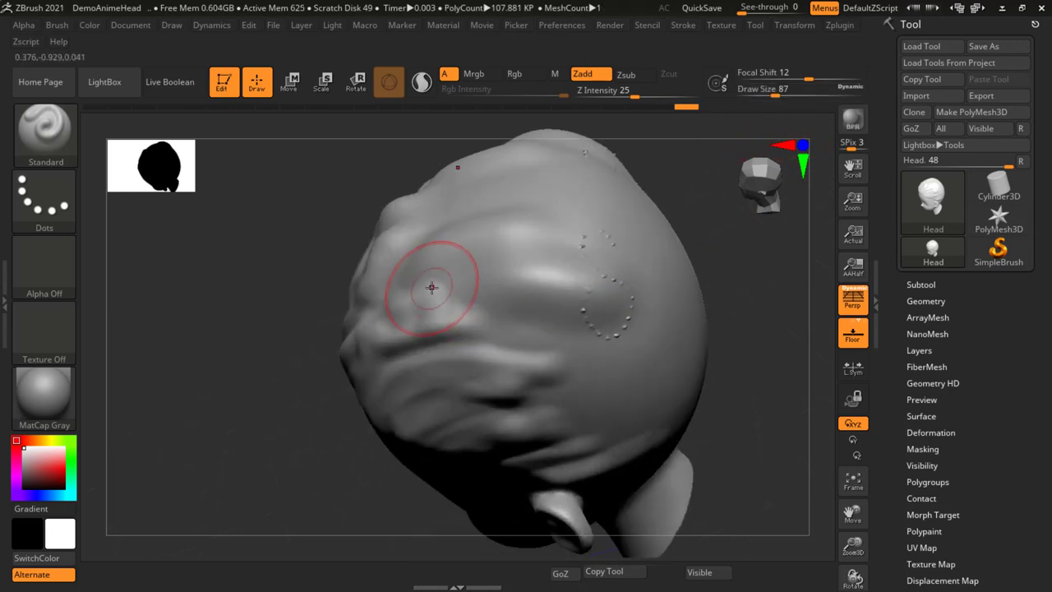
left_click_drag(774, 96, 754, 96)
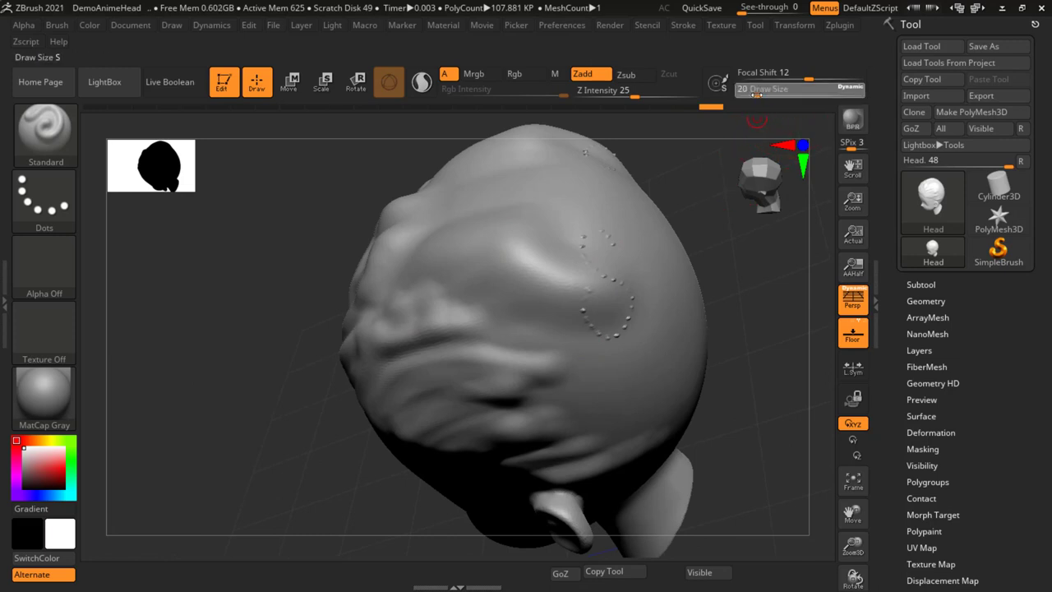
mouse_move(575, 292)
left_mouse_down()
mouse_move(585, 292)
mouse_move(393, 282)
left_mouse_up()
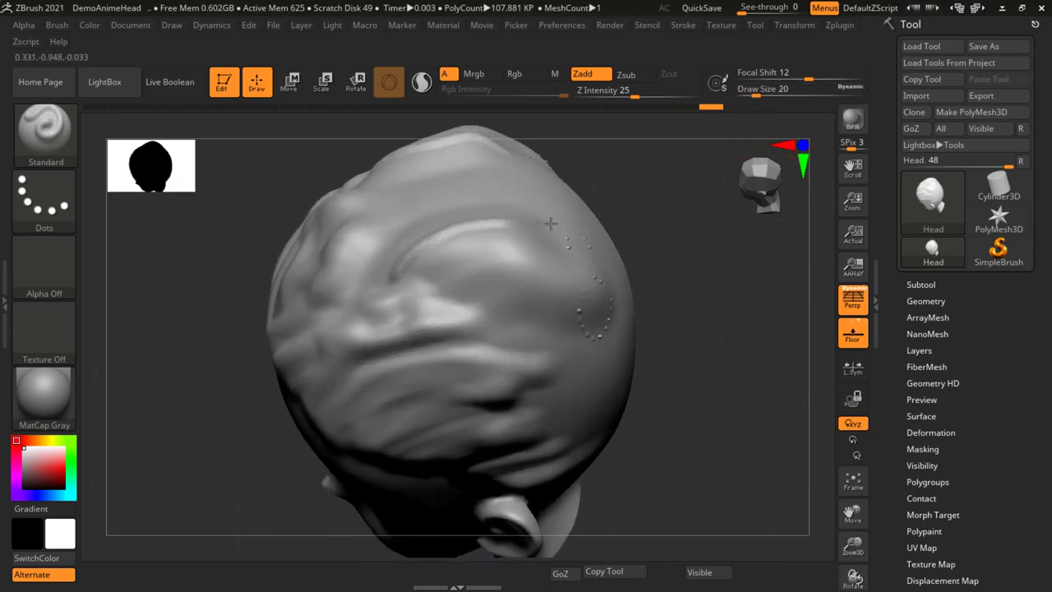
left_click_drag(550, 220, 480, 224)
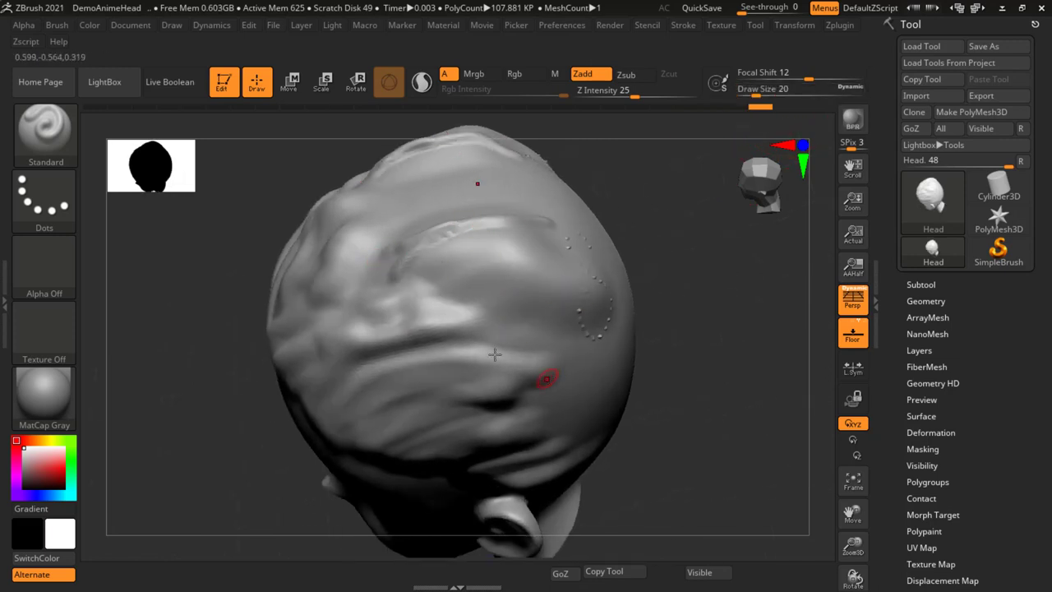
mouse_move(649, 345)
left_mouse_down()
mouse_move(681, 322)
mouse_move(660, 277)
mouse_move(526, 283)
left_mouse_up()
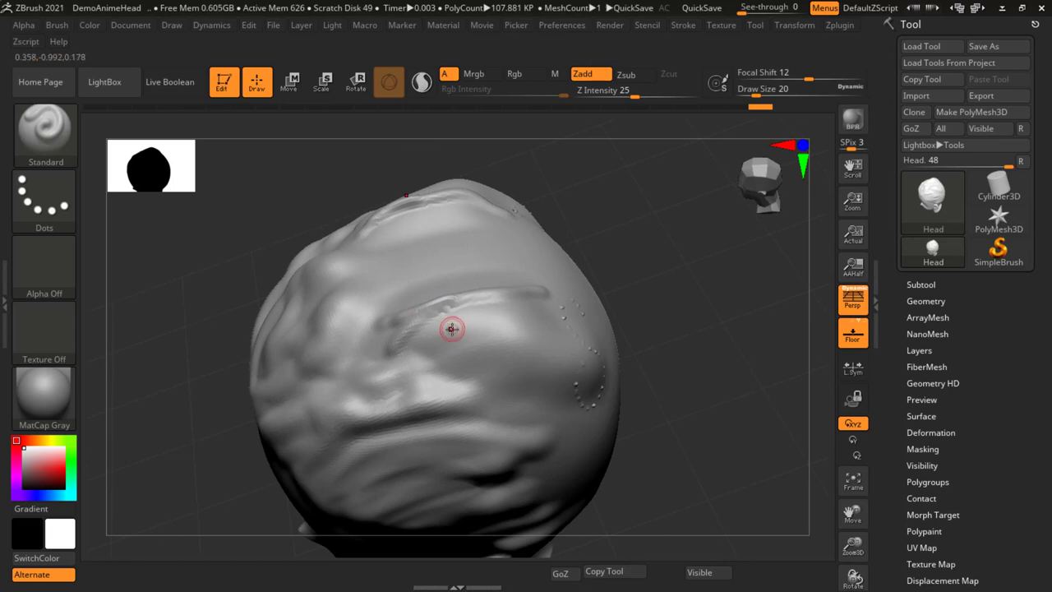
Step: Resize the brush to 59 and carve two strand strokes near the forehead
key("s")
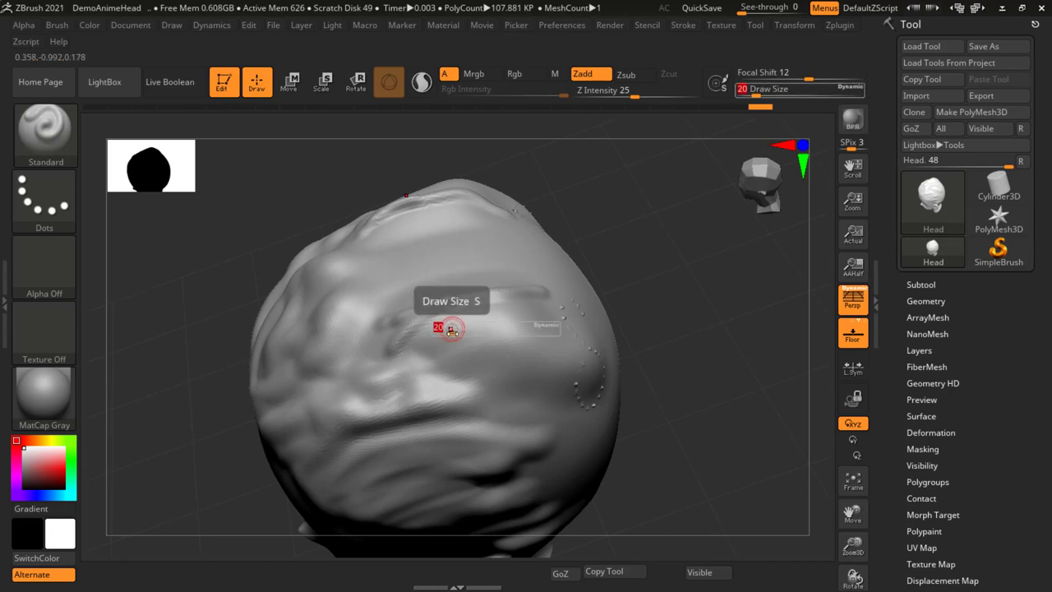
left_click_drag(452, 329, 458, 335)
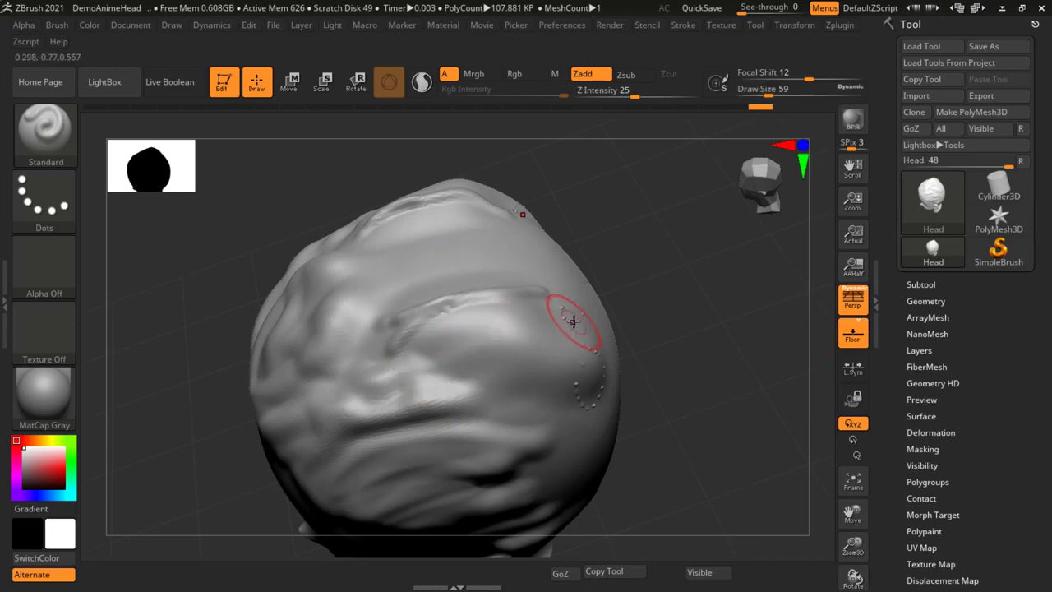
key("s")
mouse_move(565, 315)
left_mouse_down()
mouse_move(573, 324)
mouse_move(556, 327)
mouse_move(569, 328)
left_mouse_up()
mouse_move(387, 321)
left_mouse_down()
mouse_move(451, 301)
mouse_move(457, 280)
left_mouse_up()
left_click_drag(375, 282, 456, 246)
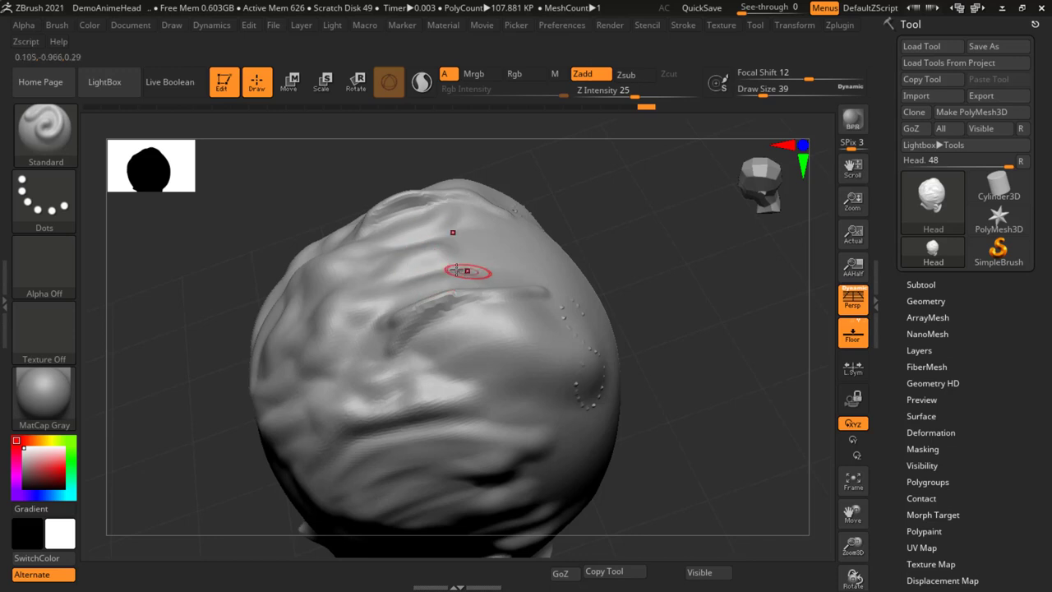
Step: Set Draw Size to 49 and rotate the head to show its top and back
key("space")
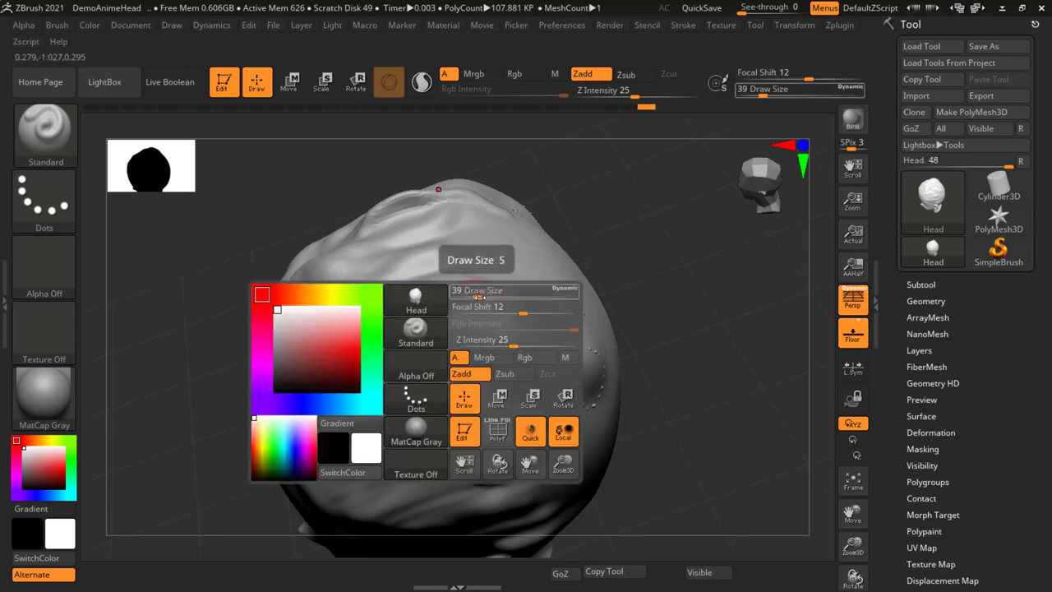
left_click_drag(479, 295, 487, 295)
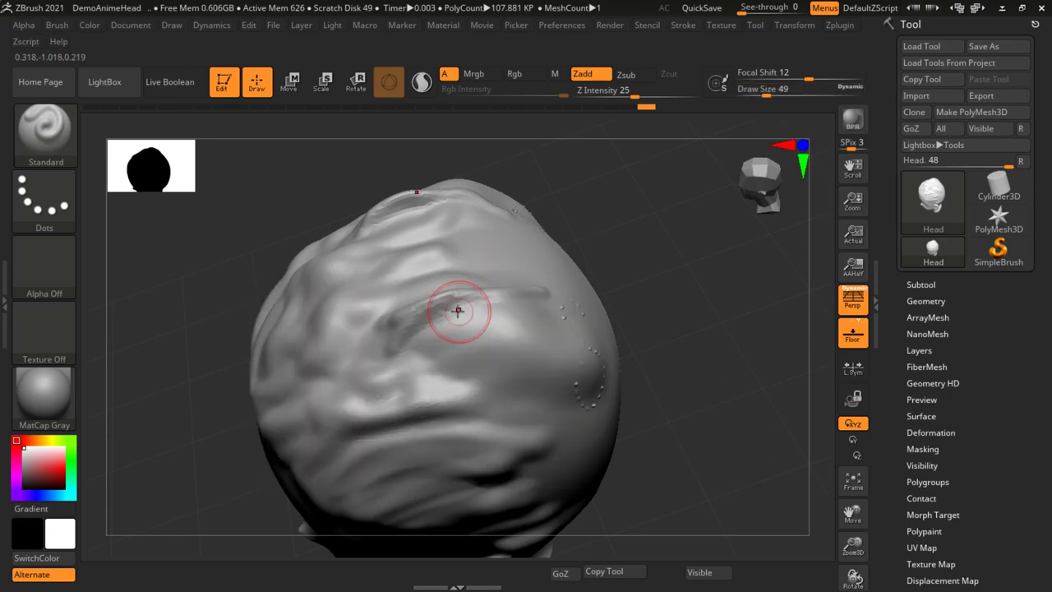
key("space")
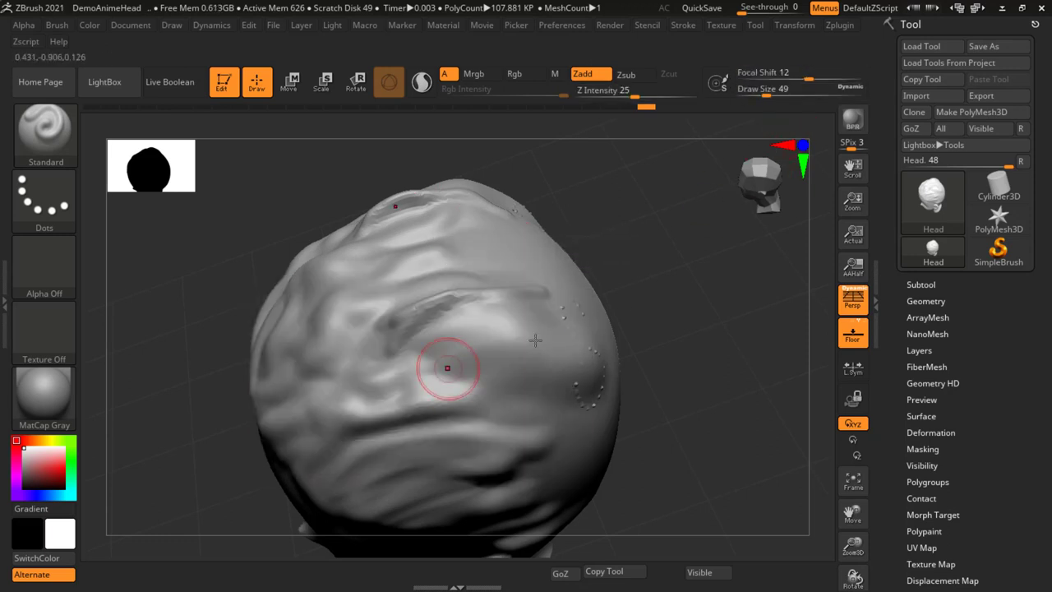
key("space")
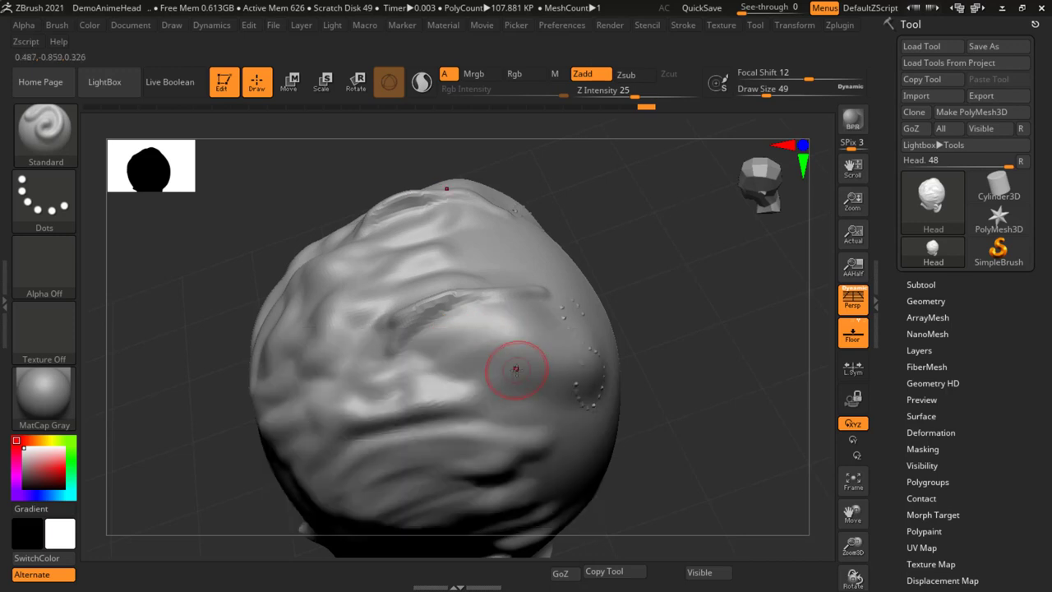
mouse_move(687, 345)
left_mouse_down()
mouse_move(630, 338)
mouse_move(608, 144)
left_mouse_up()
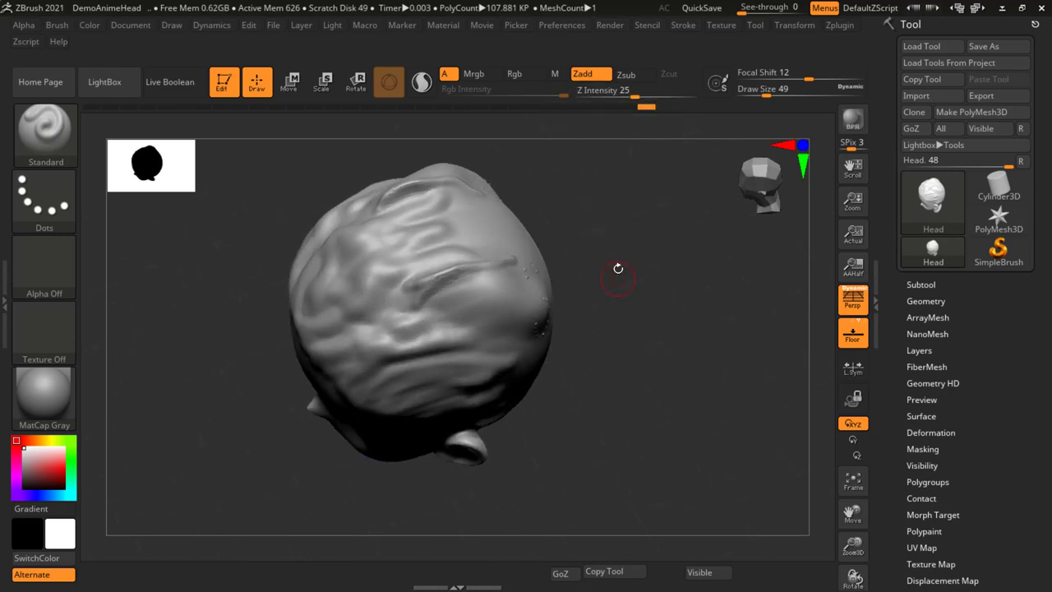
Step: Rotate toward the back of the head and sculpt a small dent on its side
mouse_move(617, 265)
left_mouse_down()
mouse_move(580, 341)
mouse_move(662, 251)
mouse_move(624, 287)
left_mouse_up()
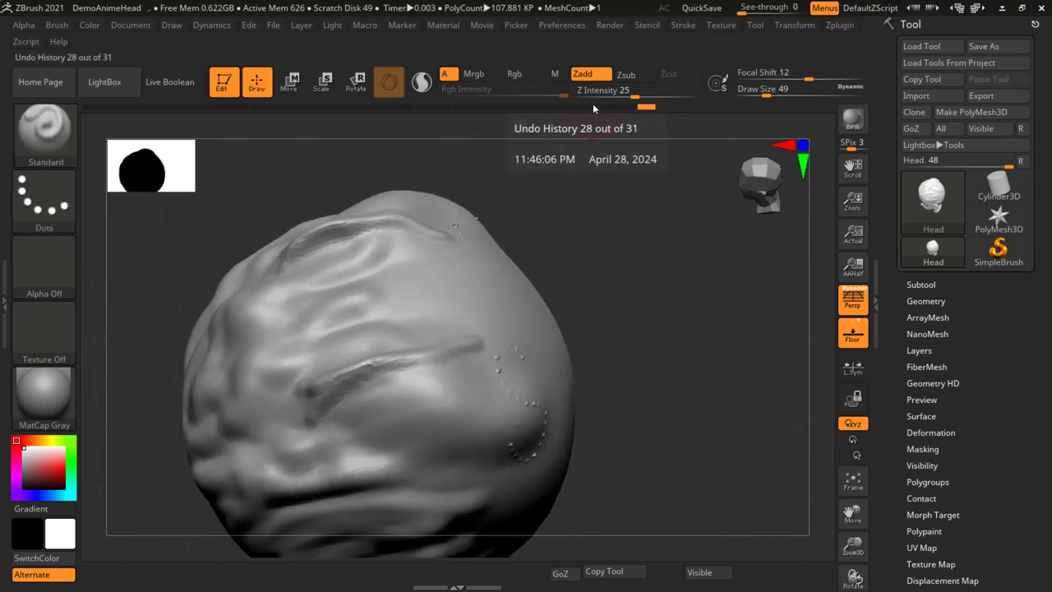
left_click_drag(419, 296, 448, 291)
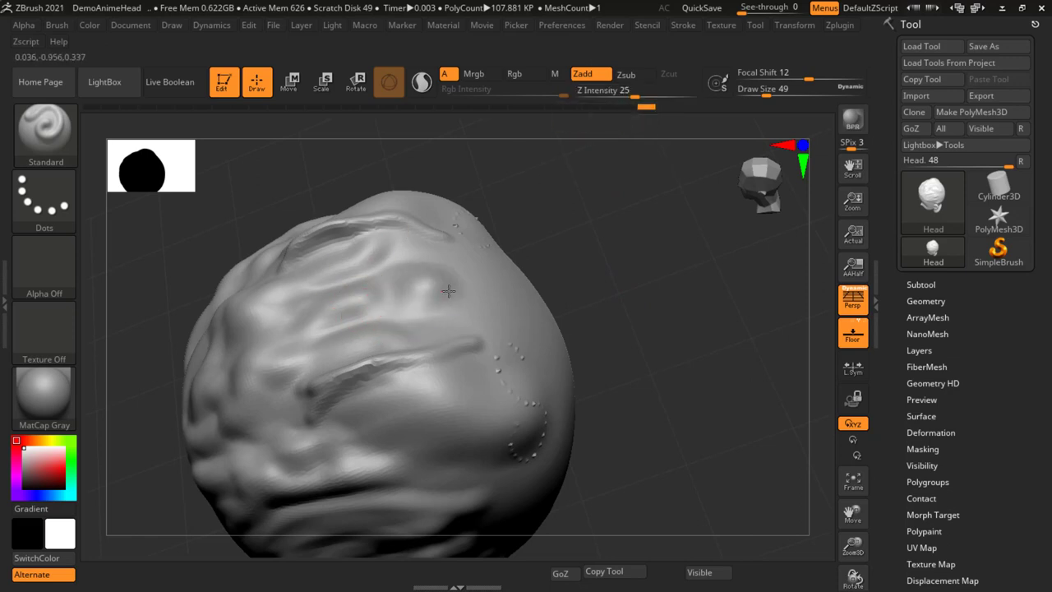
left_click(464, 287)
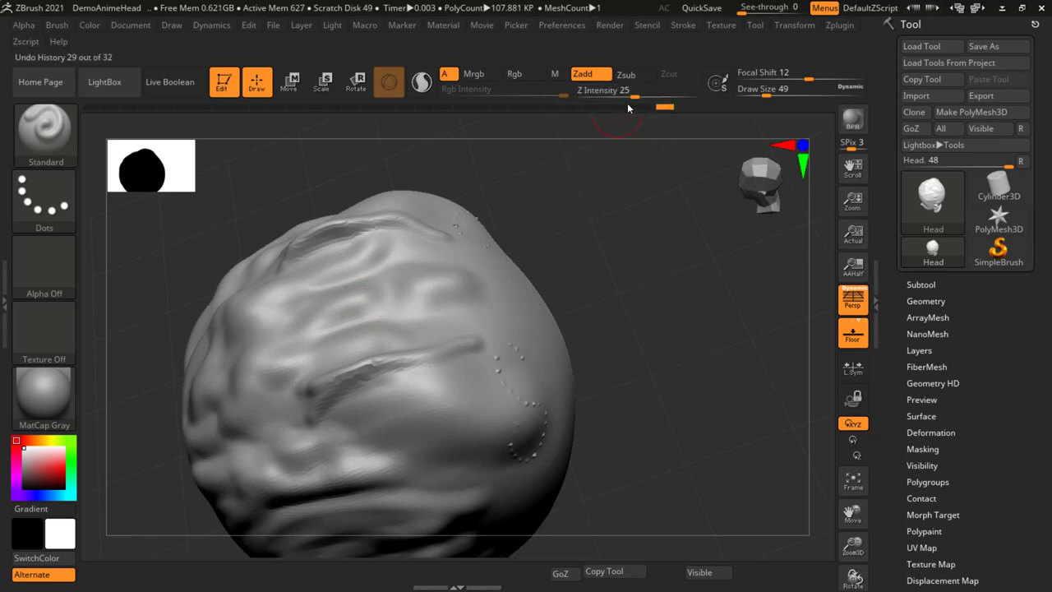
Step: Sculpt trial hair ridges at Z Intensity 100, undo them, and lower Z Intensity to 11
left_click_drag(631, 96, 699, 96)
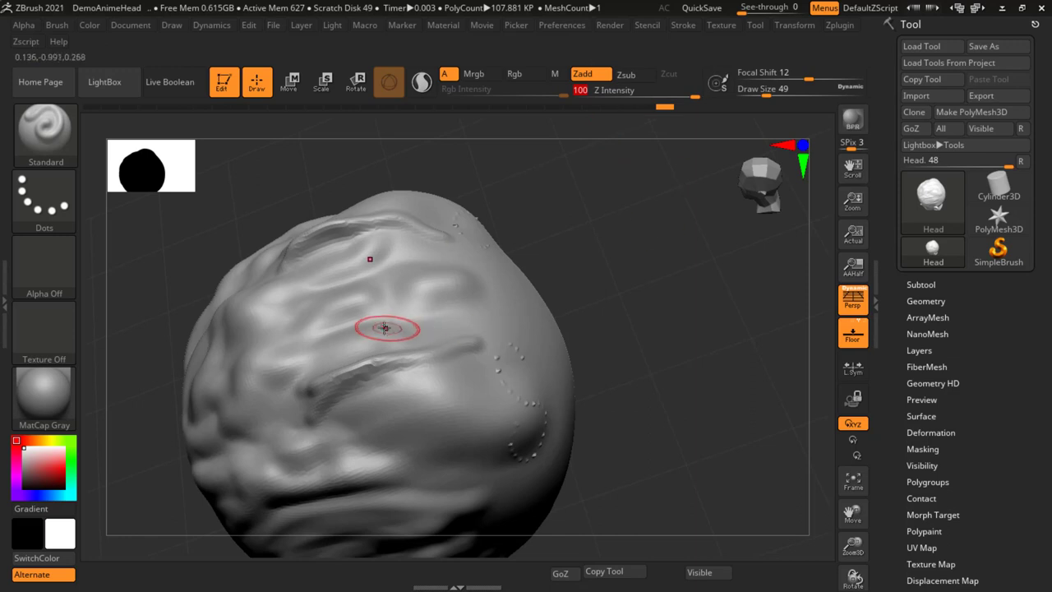
left_click_drag(385, 328, 510, 315)
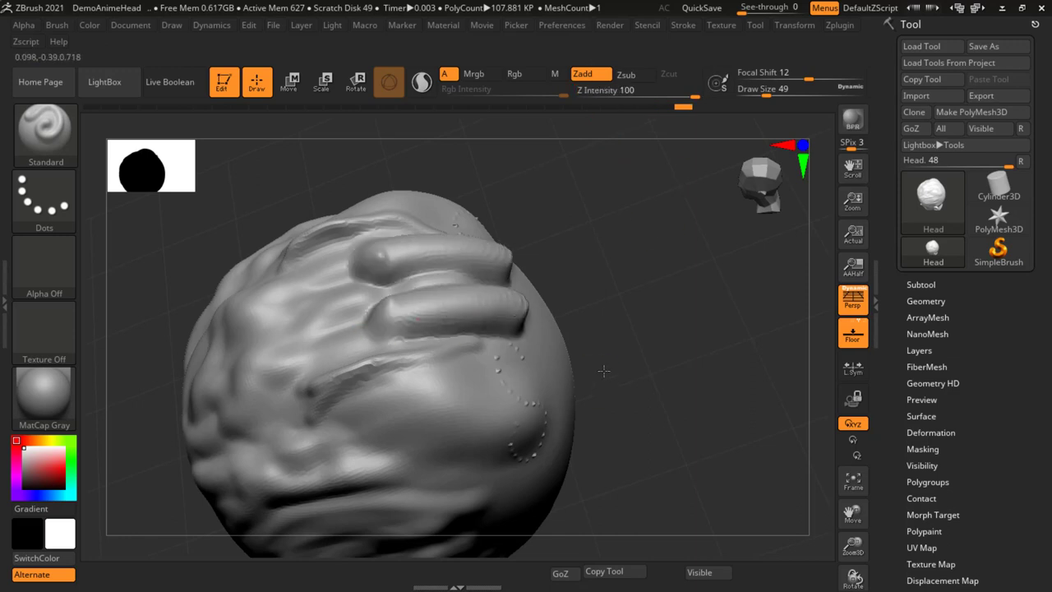
left_click_drag(604, 371, 575, 345)
left_click_drag(303, 317, 444, 289)
key("ctrl")
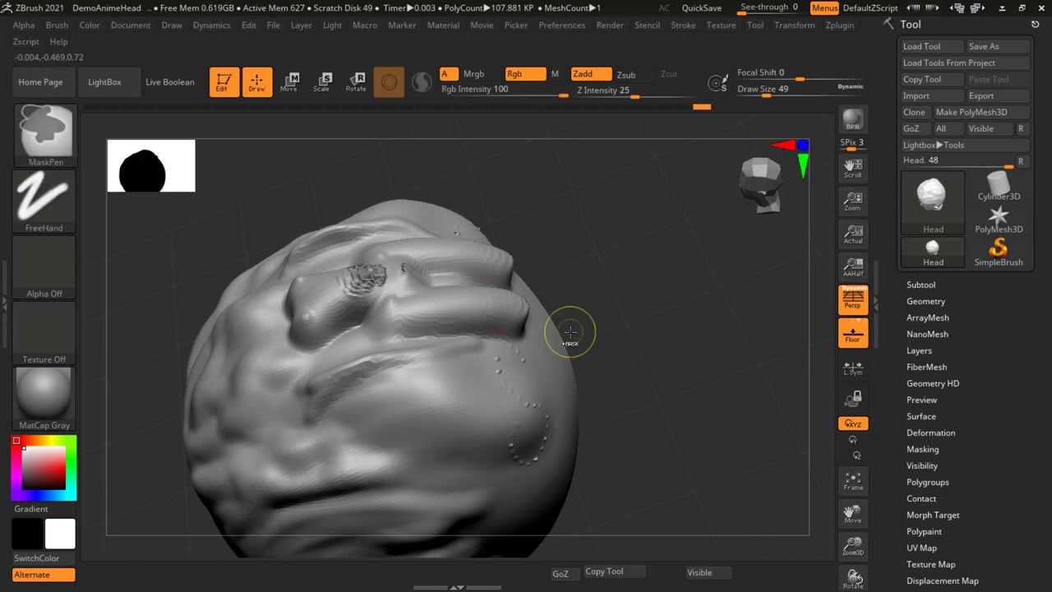
key("ctrl+z")
key("ctrl+z")
key("ctrl+z")
key("ctrl+z")
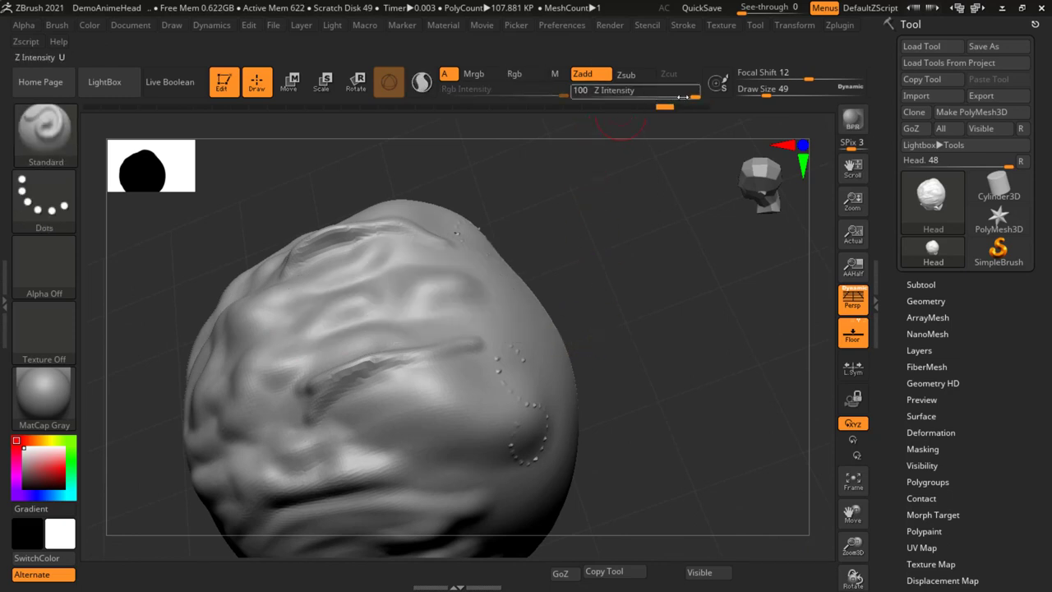
left_click_drag(680, 97, 589, 93)
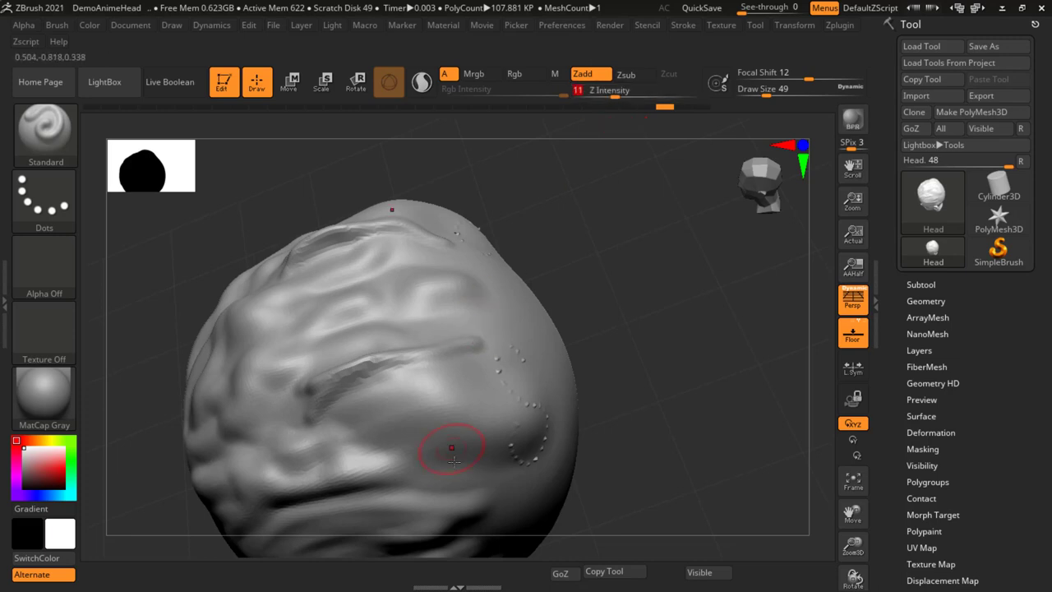
mouse_move(446, 444)
right_mouse_down()
mouse_move(504, 325)
mouse_move(537, 350)
mouse_move(498, 378)
right_mouse_up()
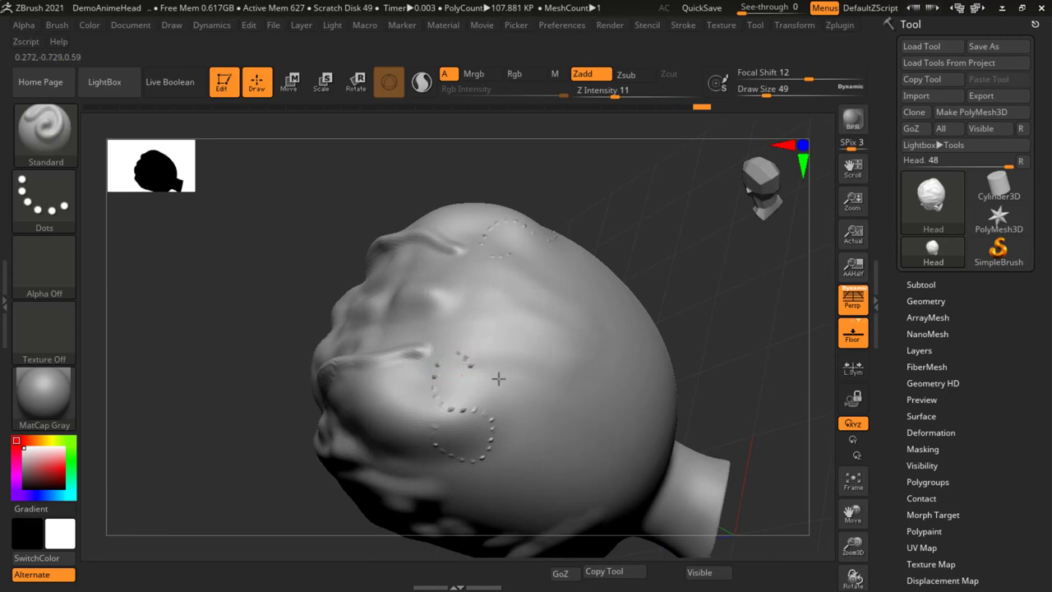
Step: Zoom in close and build the brow above both eyes into a raised ridge at Z Intensity 11
right_click(568, 411)
right_click(535, 441)
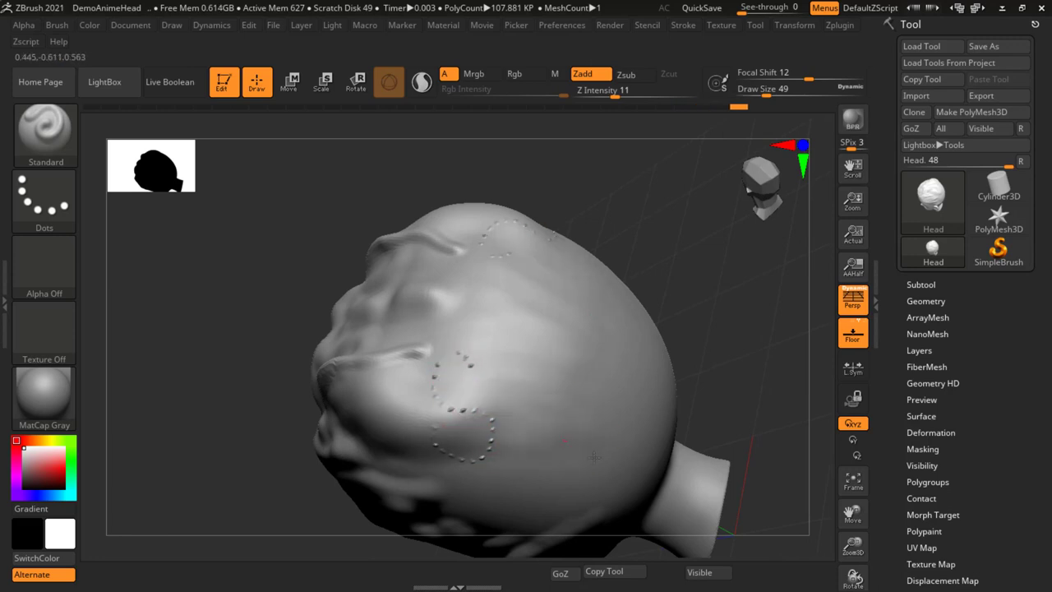
right_click_drag(383, 415, 458, 312)
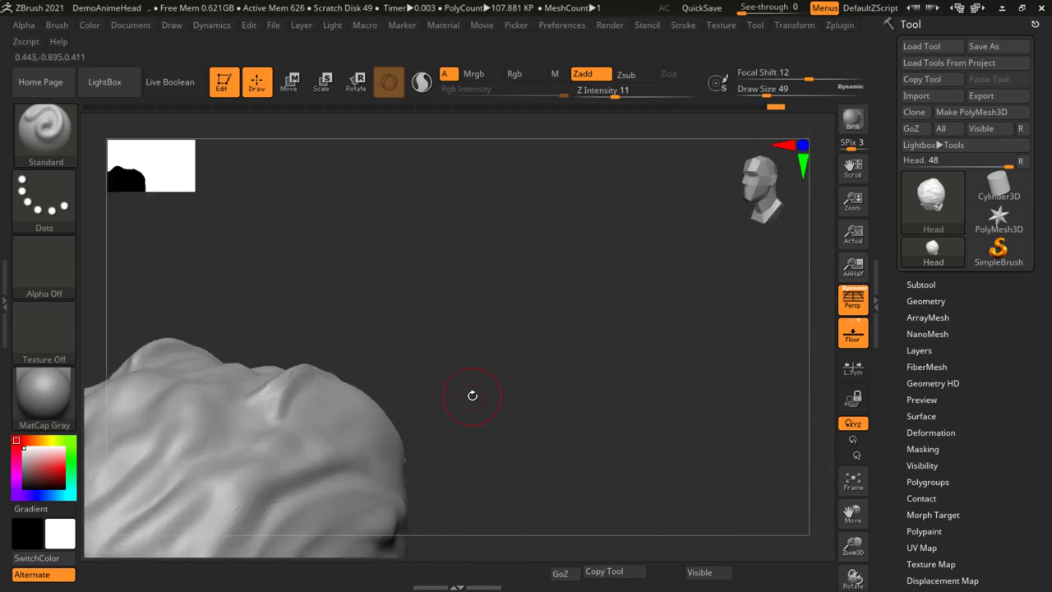
mouse_move(472, 394)
right_mouse_down()
mouse_move(624, 149)
mouse_move(350, 408)
mouse_move(437, 348)
mouse_move(355, 357)
right_mouse_up()
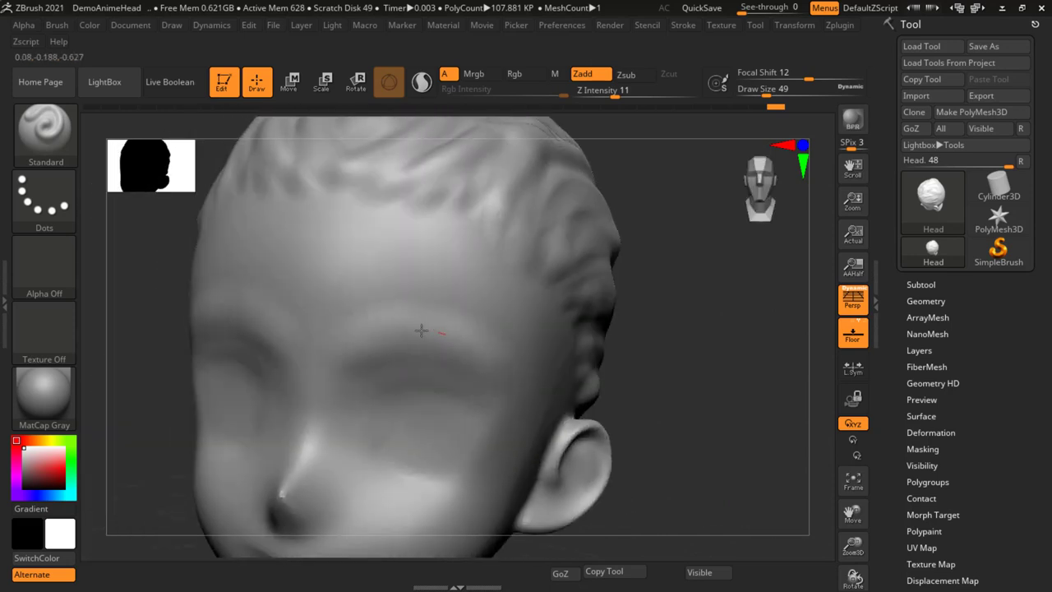
mouse_move(420, 330)
left_mouse_down()
mouse_move(320, 366)
mouse_move(339, 348)
mouse_move(435, 347)
mouse_move(349, 341)
mouse_move(404, 315)
left_mouse_up()
mouse_move(537, 384)
right_mouse_down()
mouse_move(617, 431)
mouse_move(594, 375)
mouse_move(650, 326)
mouse_move(663, 331)
right_mouse_up()
Step: Build up the lips beneath the nose with Zadd, checking them from several angles
left_click_drag(338, 455, 355, 452)
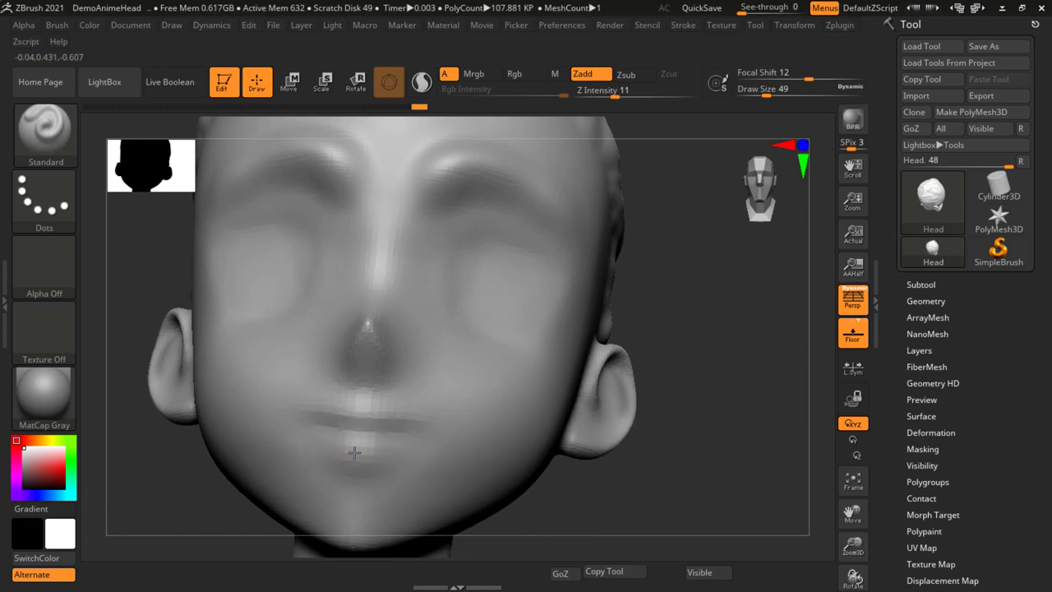
left_click_drag(416, 439, 366, 462)
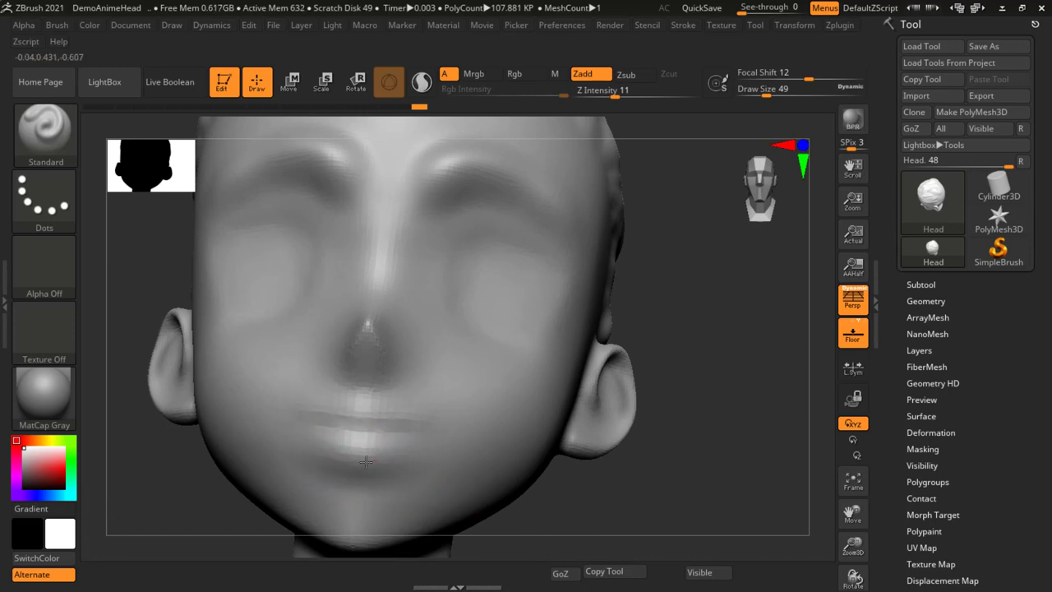
right_click_drag(582, 422, 530, 449)
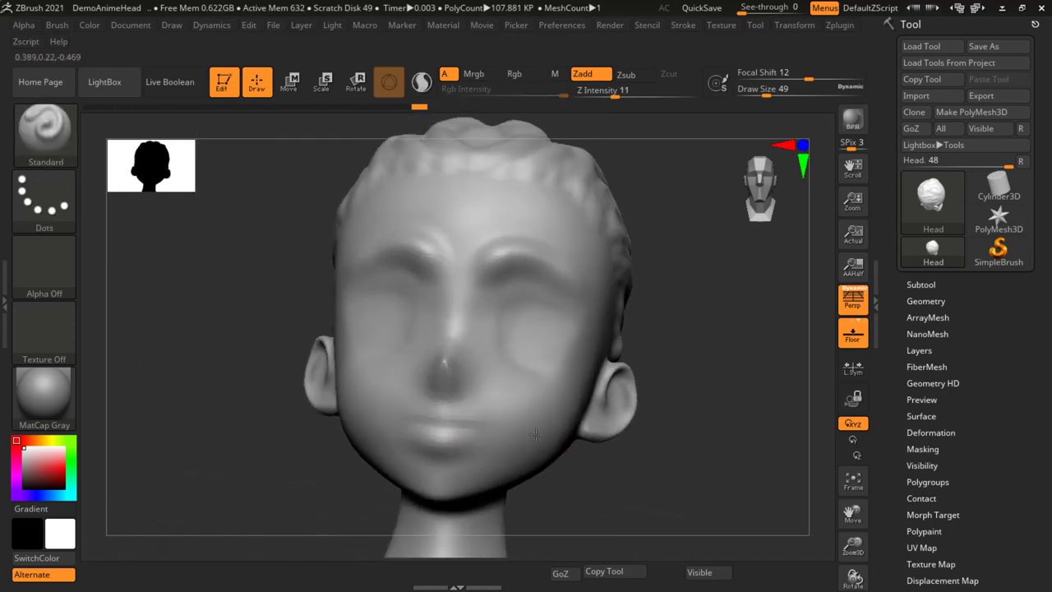
left_click_drag(756, 206, 764, 185)
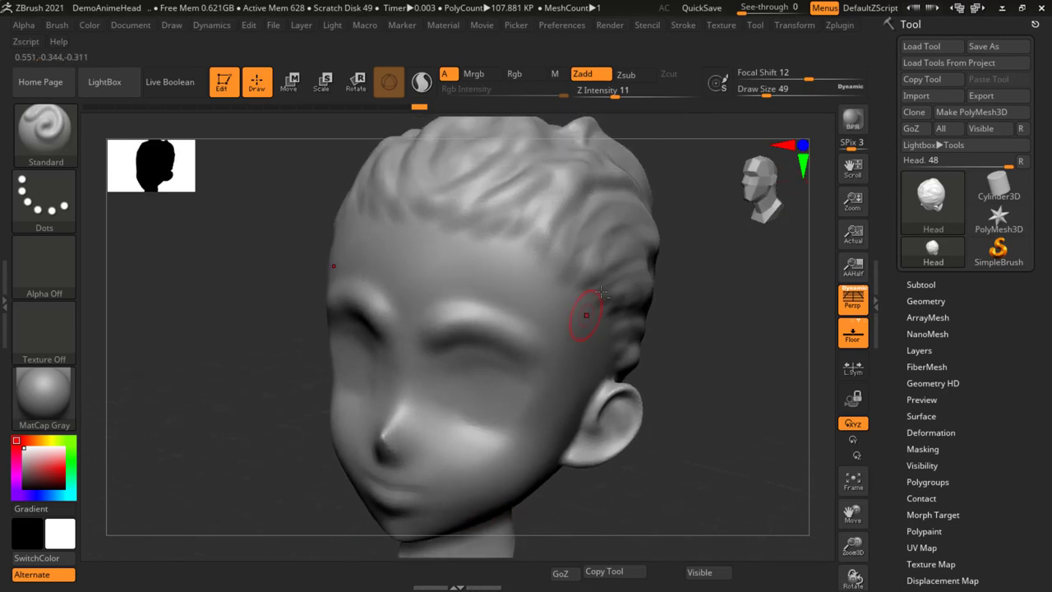
right_click_drag(638, 266, 592, 287)
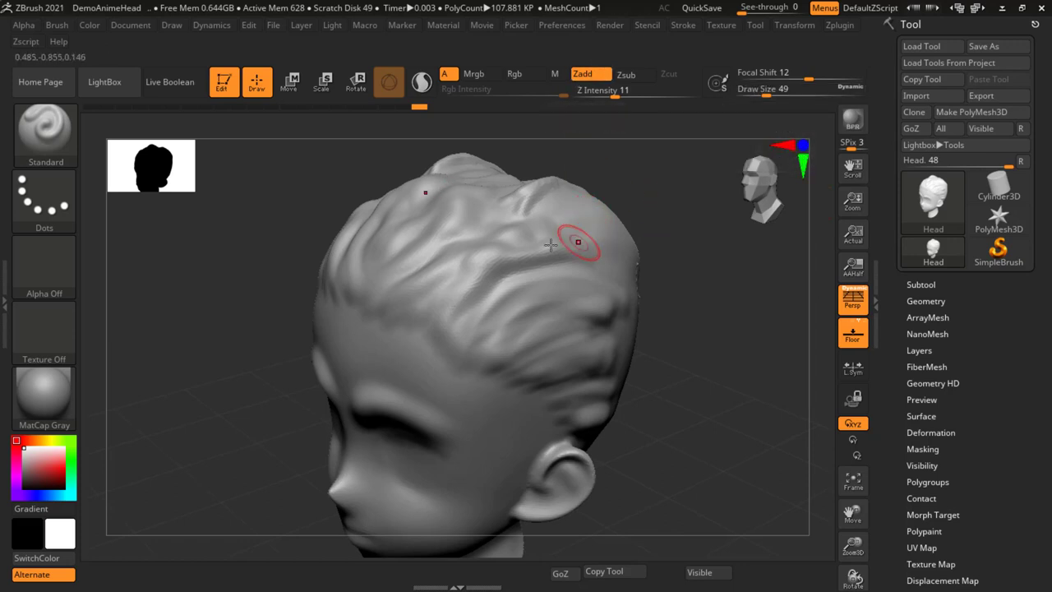
mouse_move(564, 317)
left_mouse_down()
mouse_move(606, 282)
mouse_move(410, 325)
mouse_move(408, 283)
left_mouse_up()
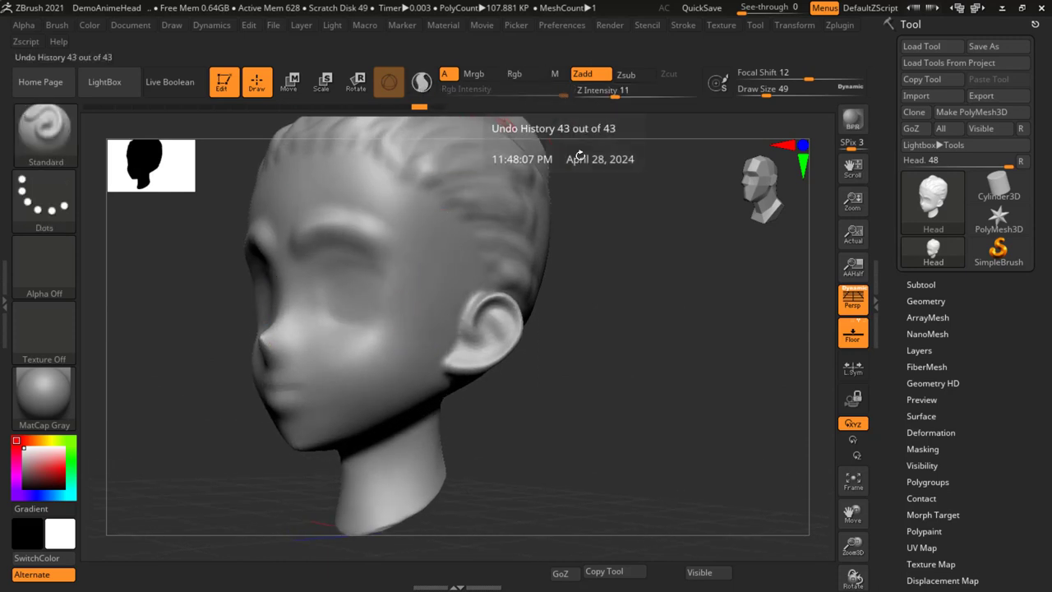
left_click_drag(620, 271, 615, 299)
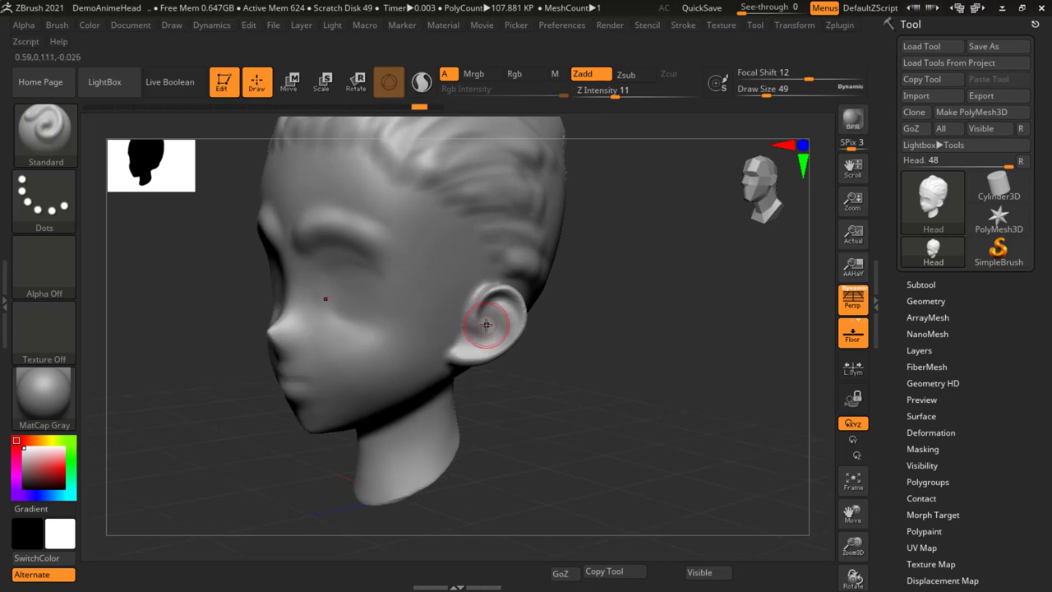
Step: Set the brush Z Intensity to 34
key("u")
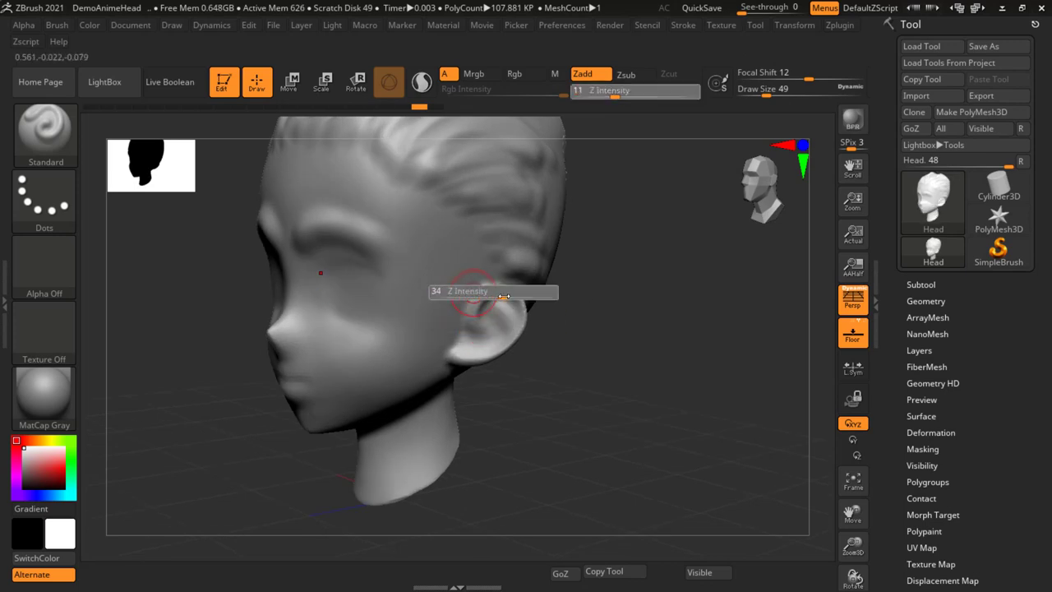
left_click_drag(503, 296, 509, 295)
key("space")
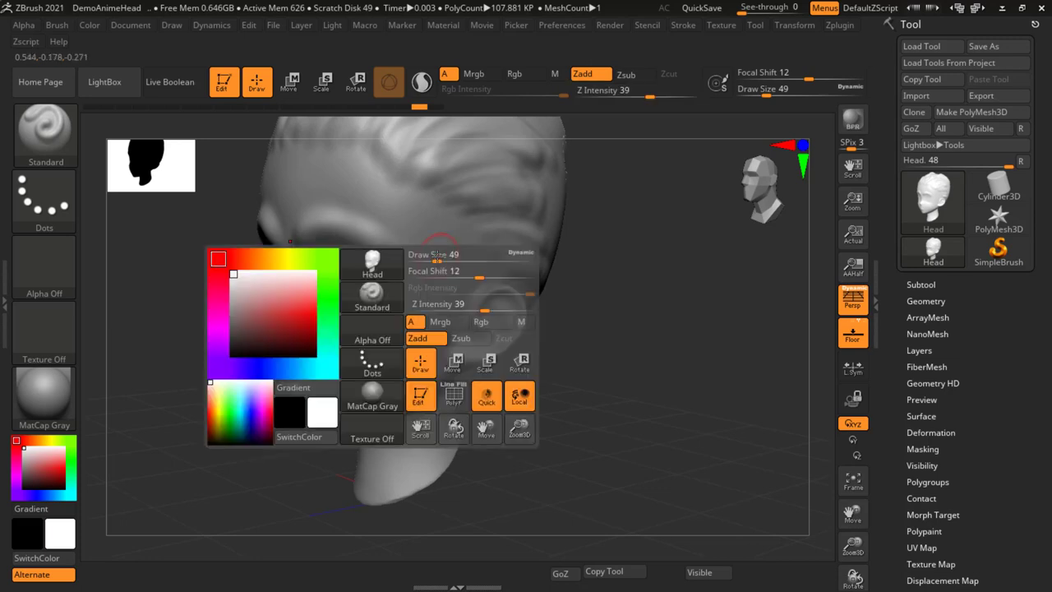
key("u")
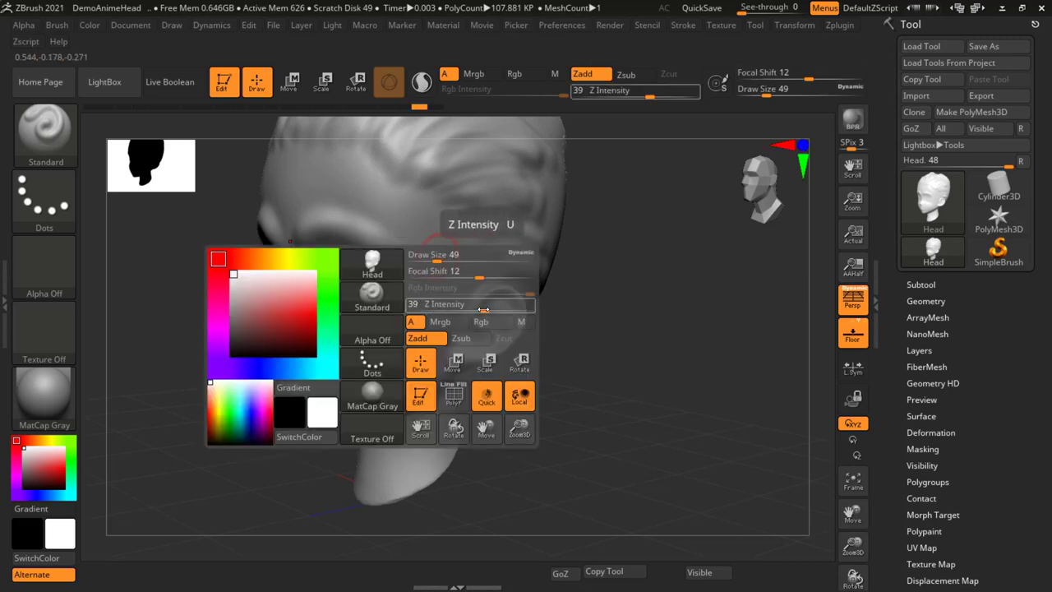
left_click_drag(479, 310, 483, 309)
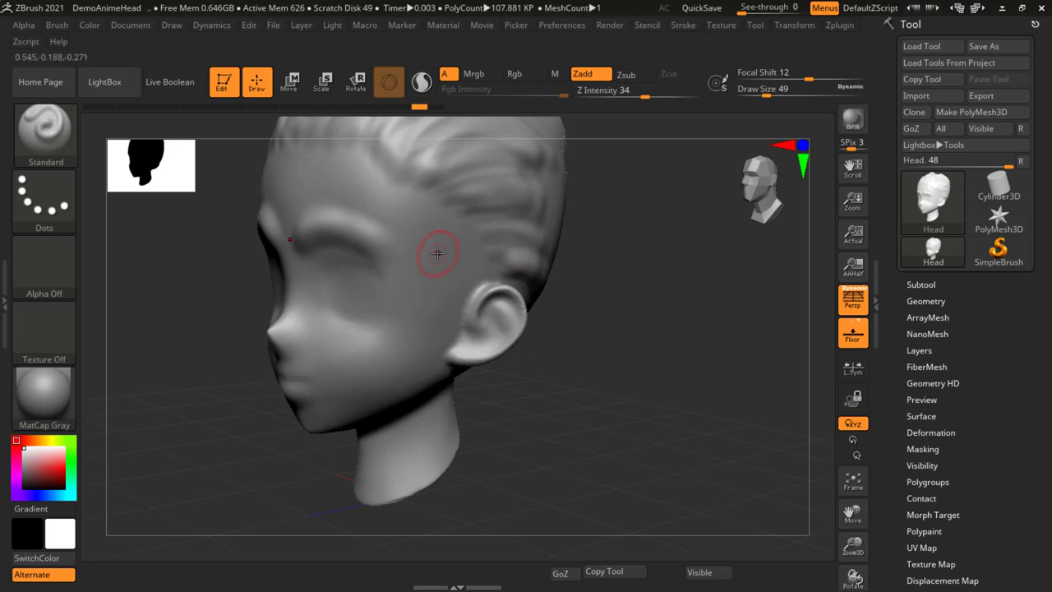
Step: Sculpt and smooth a sideburn-like stroke down the cheek in front of the ear
mouse_move(428, 274)
left_mouse_down()
mouse_move(421, 324)
mouse_move(460, 341)
left_mouse_up()
left_click_drag(453, 298, 433, 322, "shift")
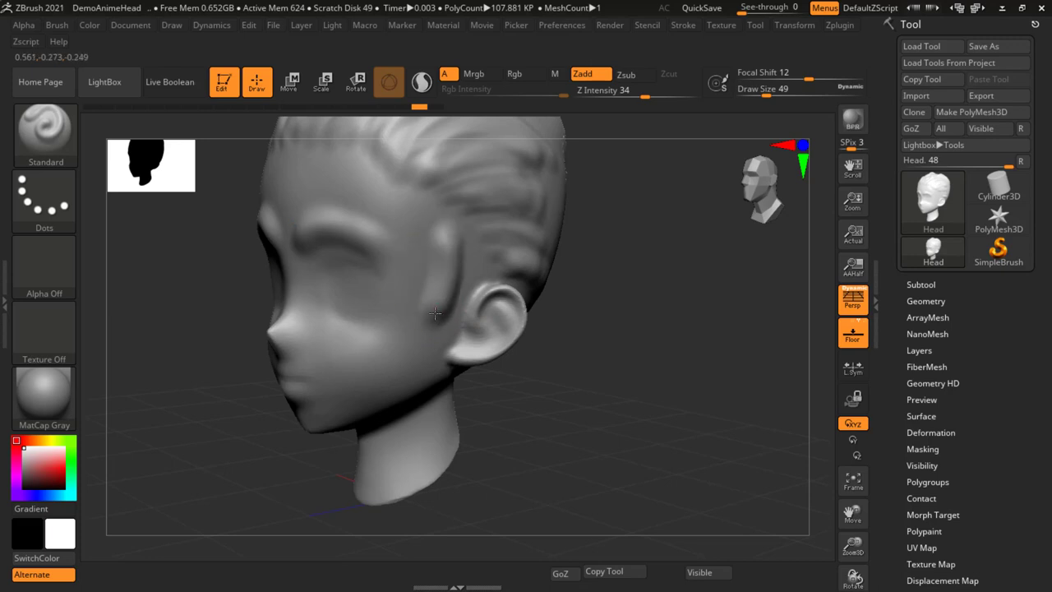
key("ctrl")
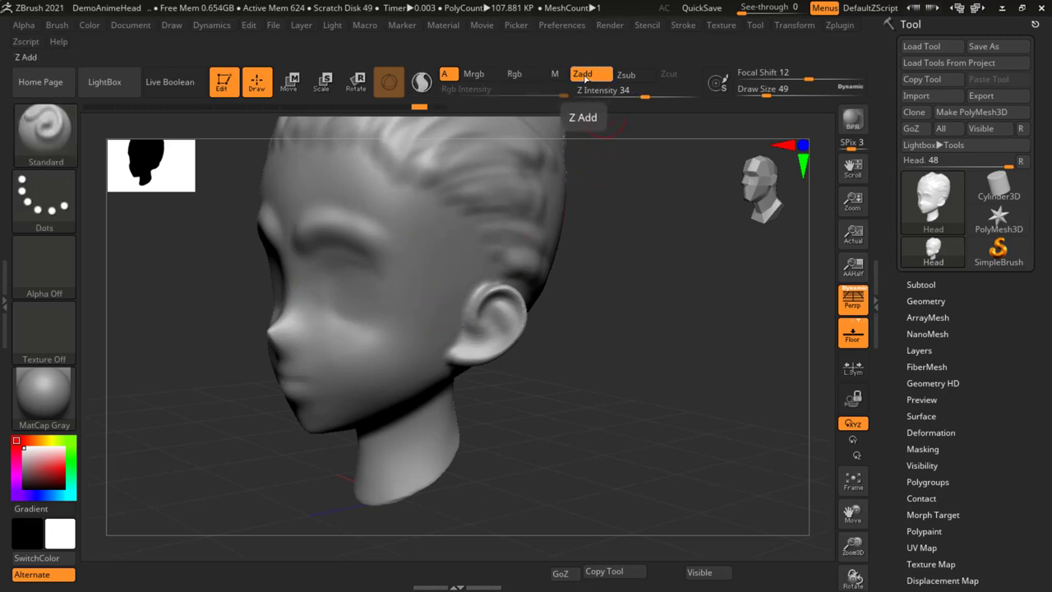
Step: Switch the brush to Zsub and carve a cheek groove and deeper eye sockets on both sides
left_click(624, 75)
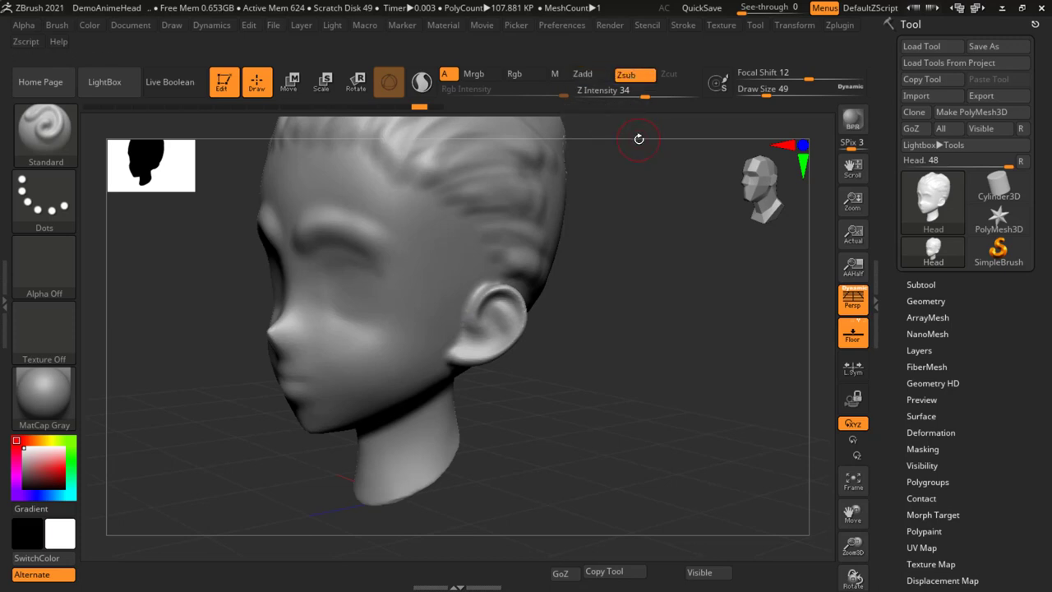
left_click_drag(418, 215, 412, 336)
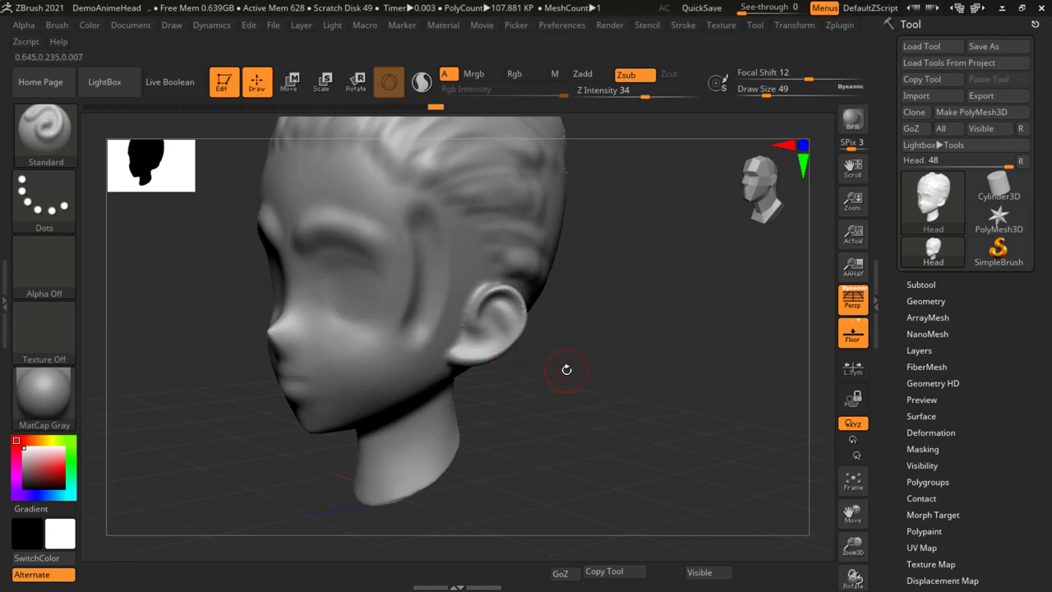
left_click_drag(566, 370, 589, 268)
key("ctrl")
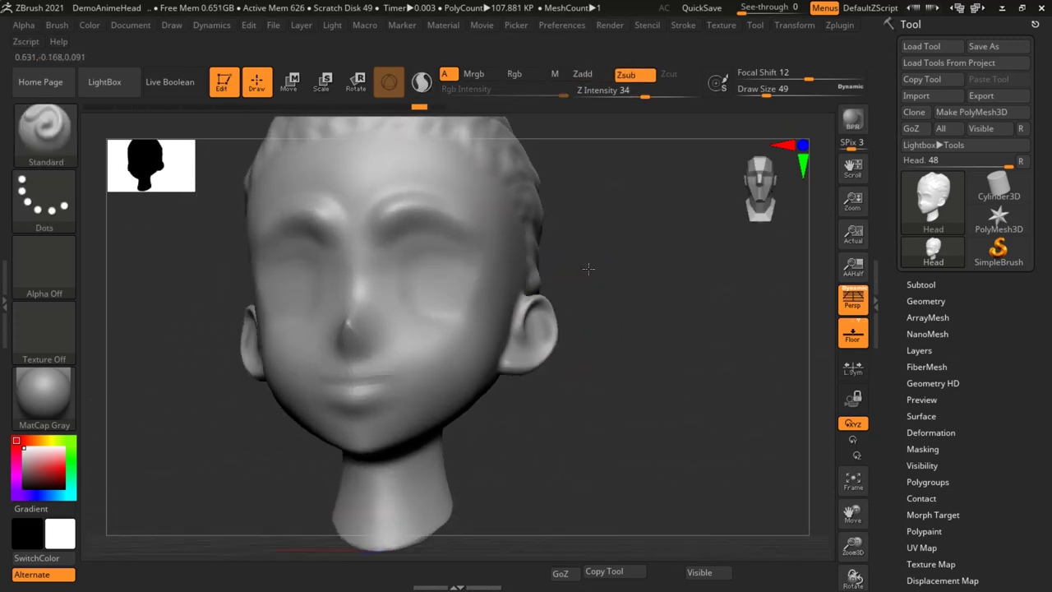
right_click_drag(580, 246, 629, 277, "ctrl")
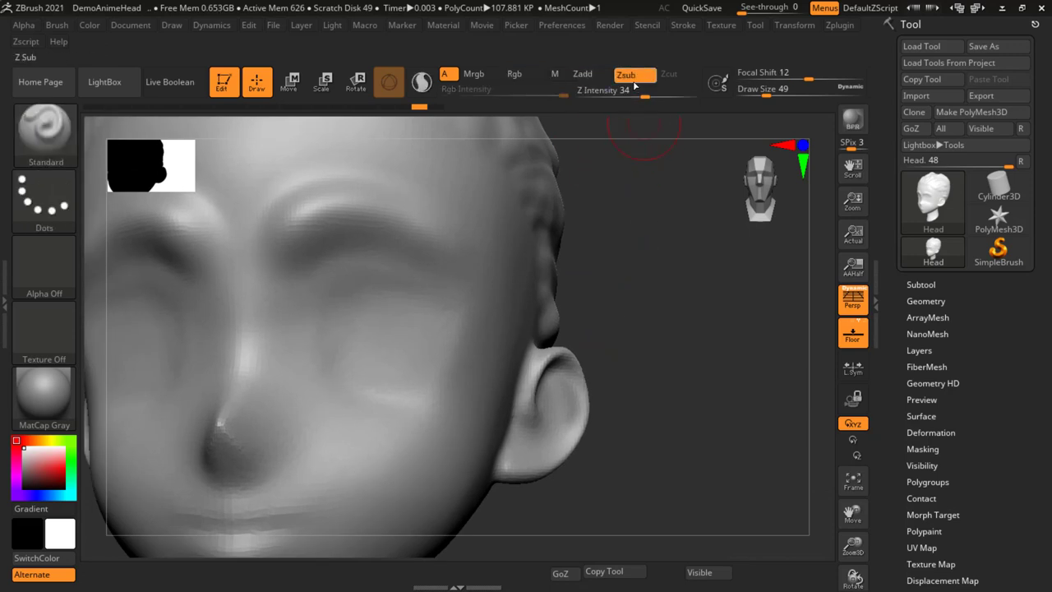
mouse_move(601, 259)
left_mouse_down()
mouse_move(498, 270)
mouse_move(460, 247)
mouse_move(454, 288)
mouse_move(485, 329)
mouse_move(504, 279)
mouse_move(472, 279)
mouse_move(498, 305)
left_mouse_up()
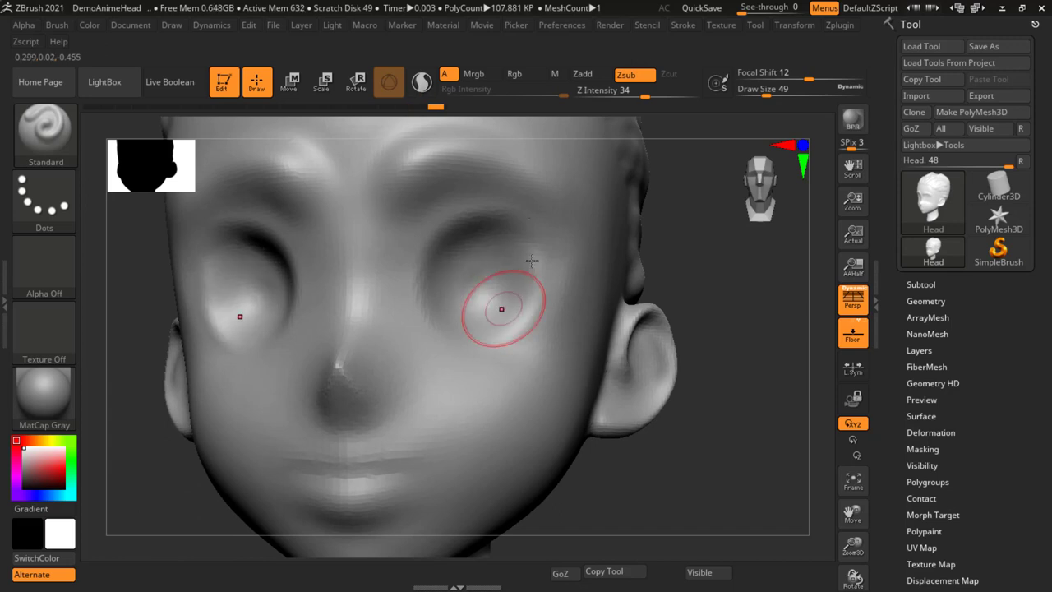
mouse_move(507, 238)
left_mouse_down()
mouse_move(522, 263)
mouse_move(507, 305)
mouse_move(470, 312)
mouse_move(500, 282)
left_mouse_up()
mouse_move(735, 293)
right_mouse_down("ctrl")
mouse_move(415, 284)
mouse_move(442, 282)
right_mouse_up("ctrl")
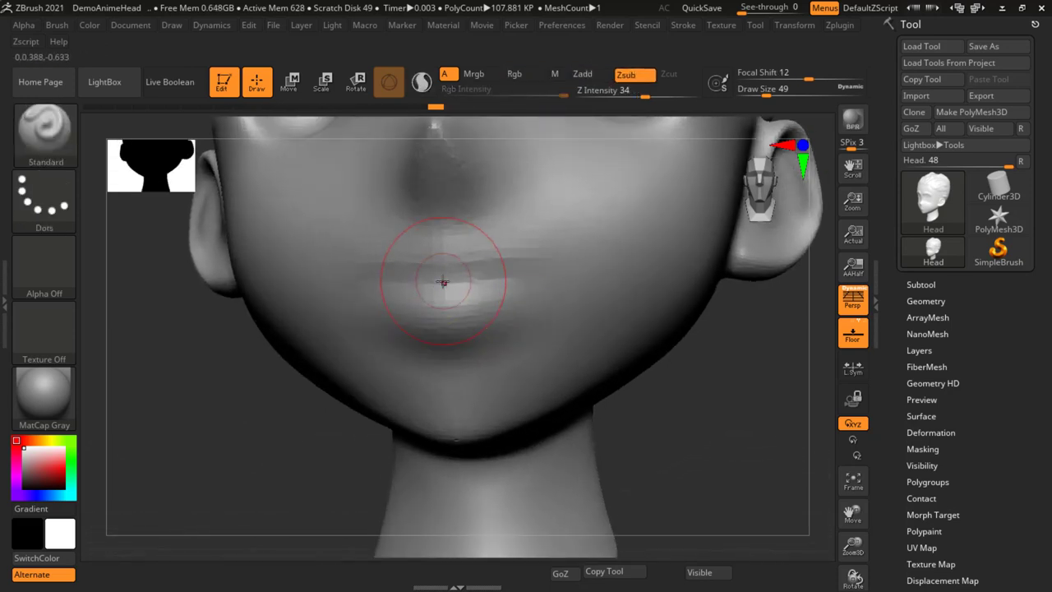
Step: Shrink the brush Draw Size to 8 for carving the mouth line
key("s")
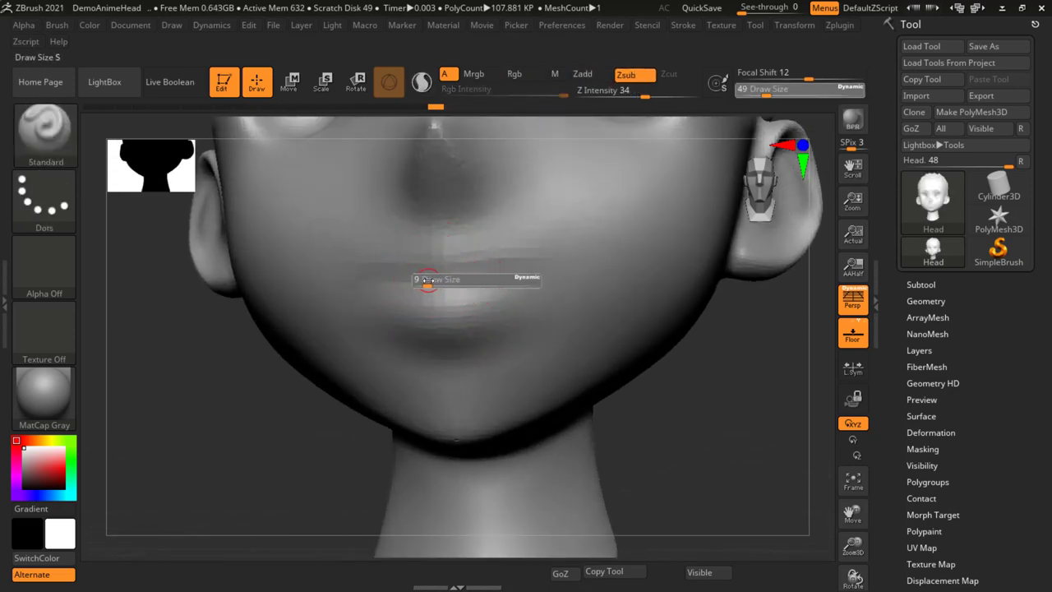
left_click(427, 280)
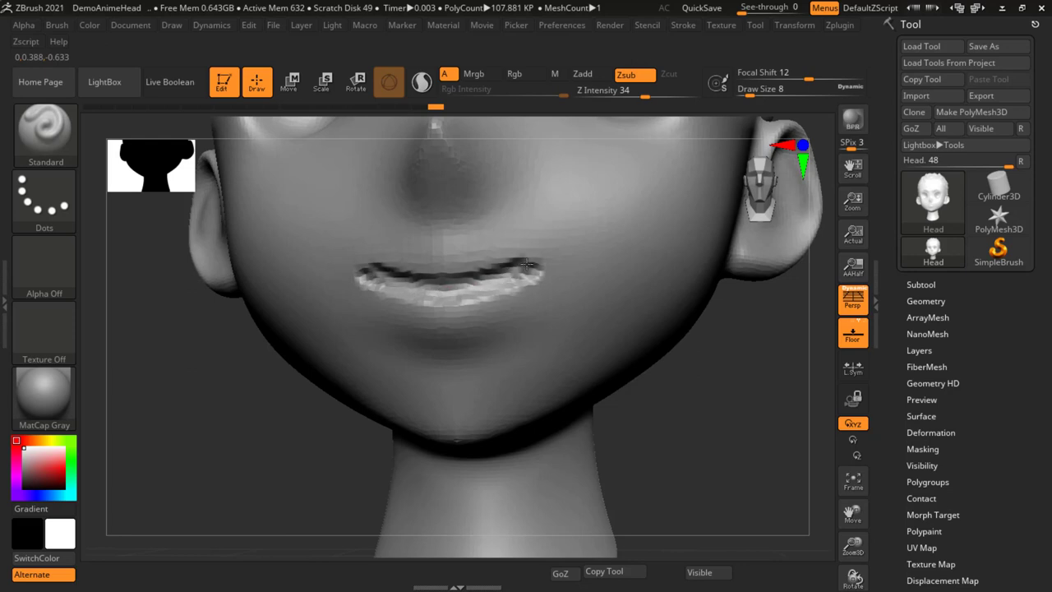
Step: Switch to Zadd at Draw Size 17 and build up the upper and lower lips
left_click(581, 74)
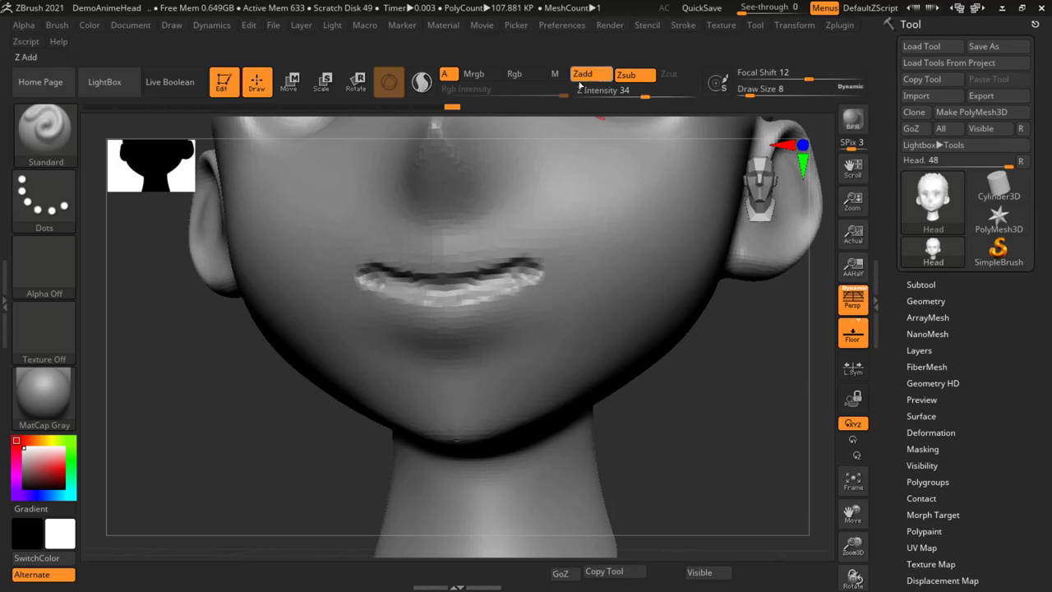
key("s")
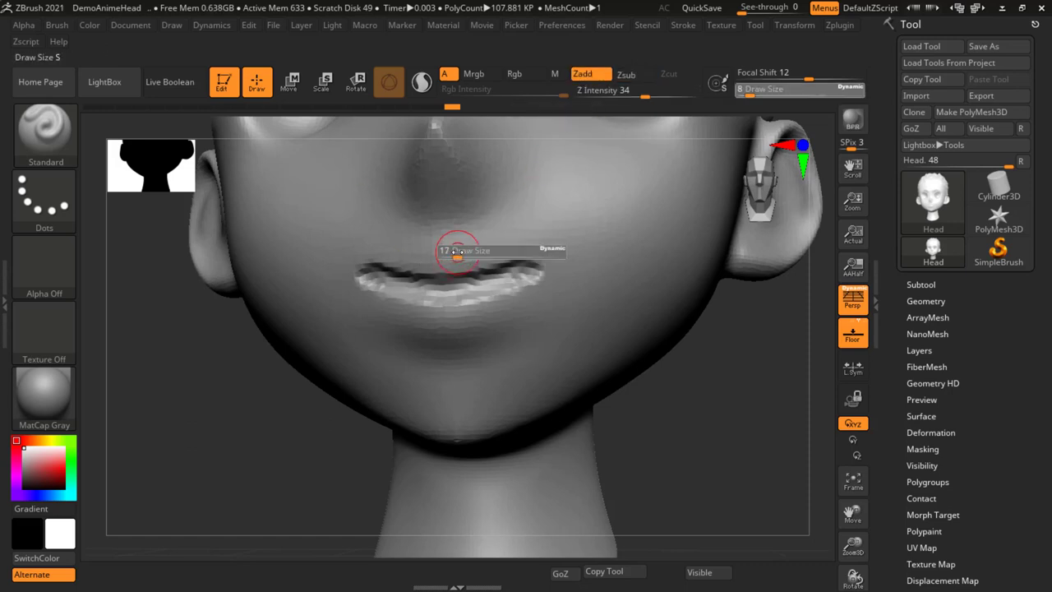
left_click(457, 254)
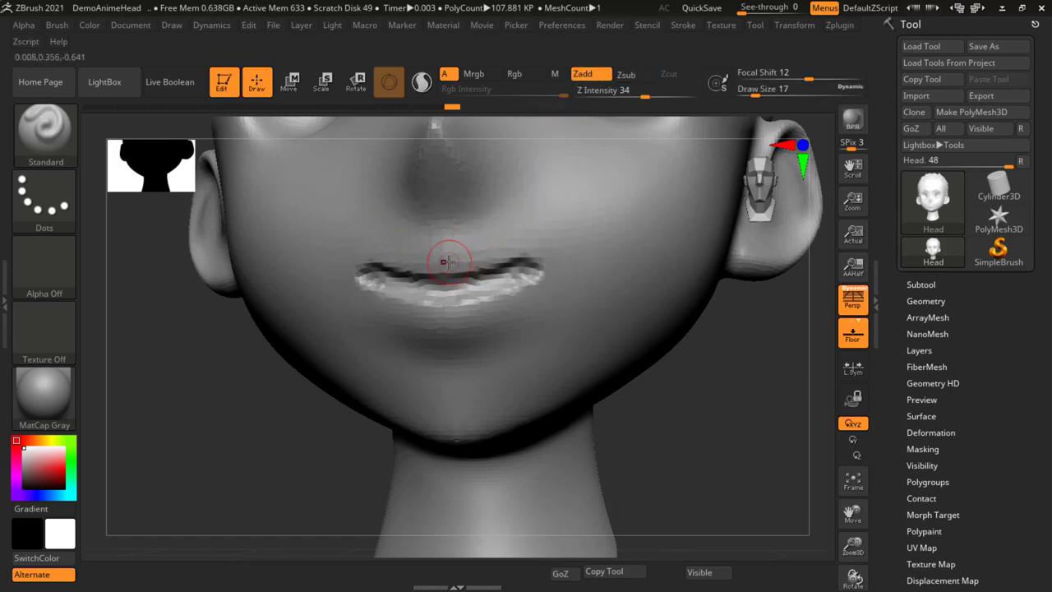
left_click_drag(443, 260, 525, 258)
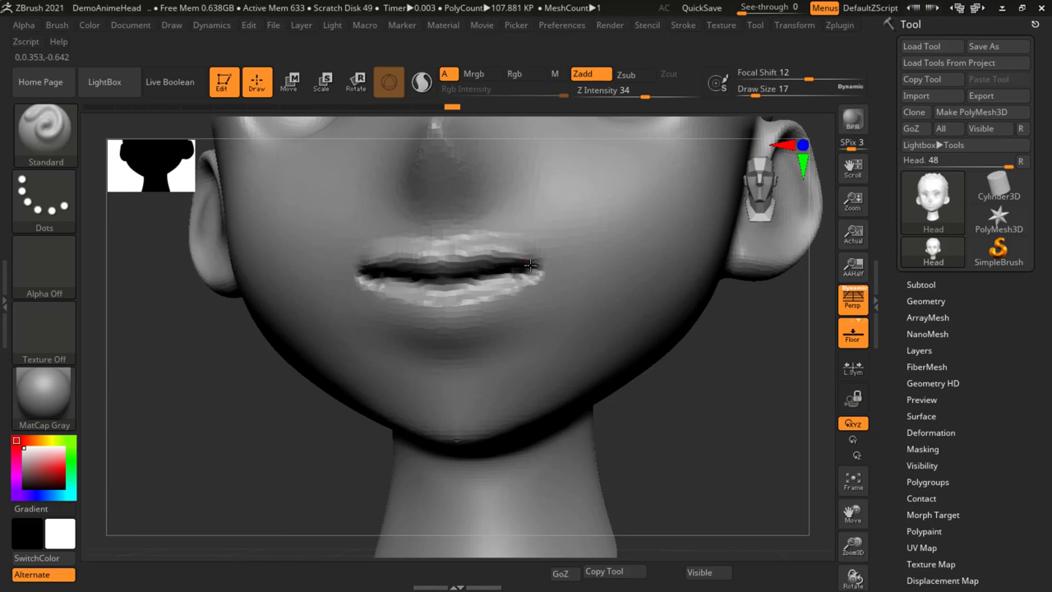
left_click_drag(523, 288, 447, 311)
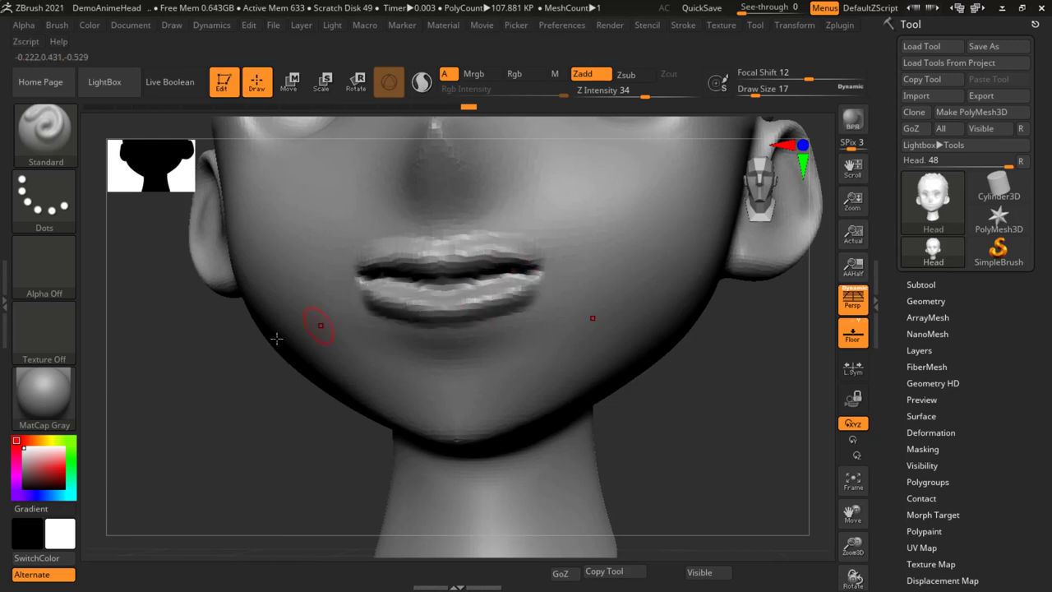
Step: Reframe the head and zoom in on the lips and chin from an angle
key("f")
mouse_move(567, 304)
right_mouse_down()
mouse_move(521, 334)
mouse_move(521, 279)
right_mouse_up()
right_click_drag(525, 329, 575, 246)
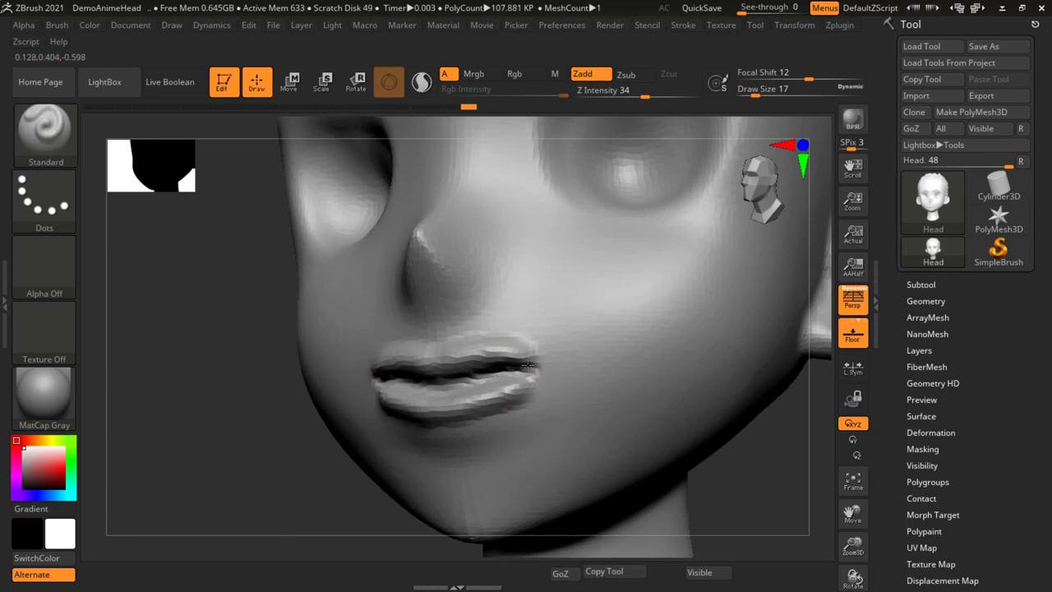
mouse_move(520, 433)
right_mouse_down("alt")
mouse_move(536, 298)
mouse_move(528, 258)
mouse_move(558, 239)
mouse_move(505, 297)
right_mouse_up("alt")
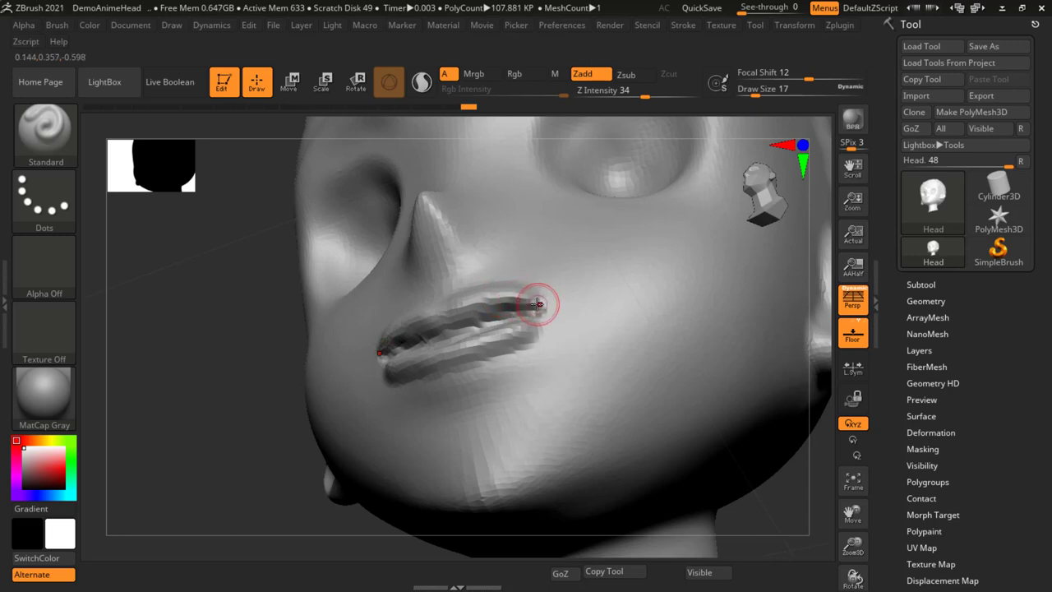
key("shift")
Step: Smooth the upper lip and mouth corners and soften the nose tip, ending in a front view
left_click_drag(522, 297, 480, 302, "shift")
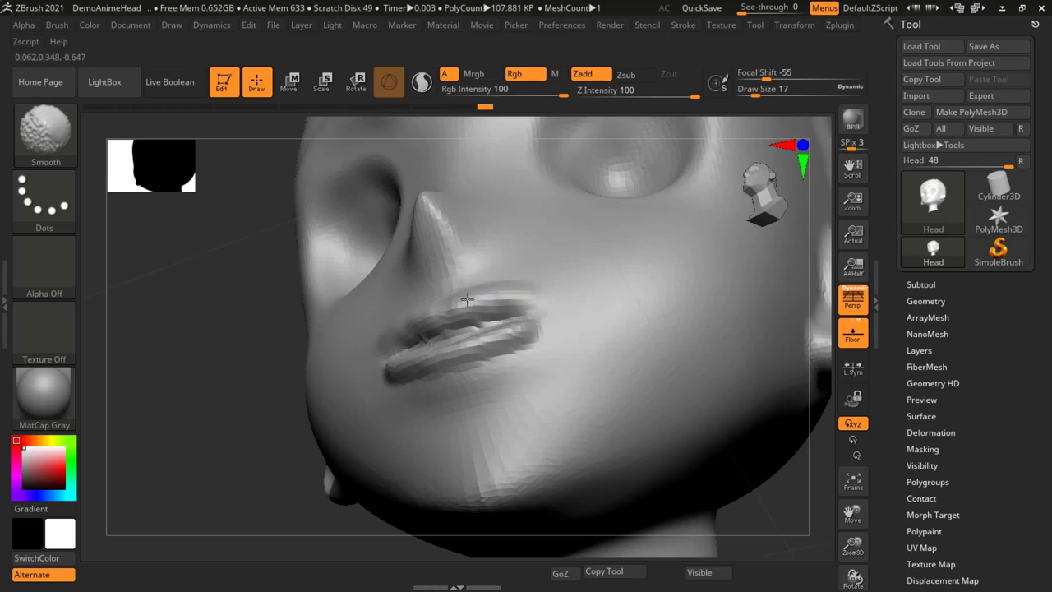
mouse_move(564, 304)
left_mouse_down("shift")
mouse_move(535, 305)
mouse_move(521, 336)
mouse_move(474, 350)
mouse_move(484, 354)
mouse_move(430, 361)
mouse_move(517, 322)
mouse_move(444, 310)
mouse_move(534, 294)
mouse_move(538, 315)
mouse_move(476, 342)
mouse_move(568, 347)
left_mouse_up("shift")
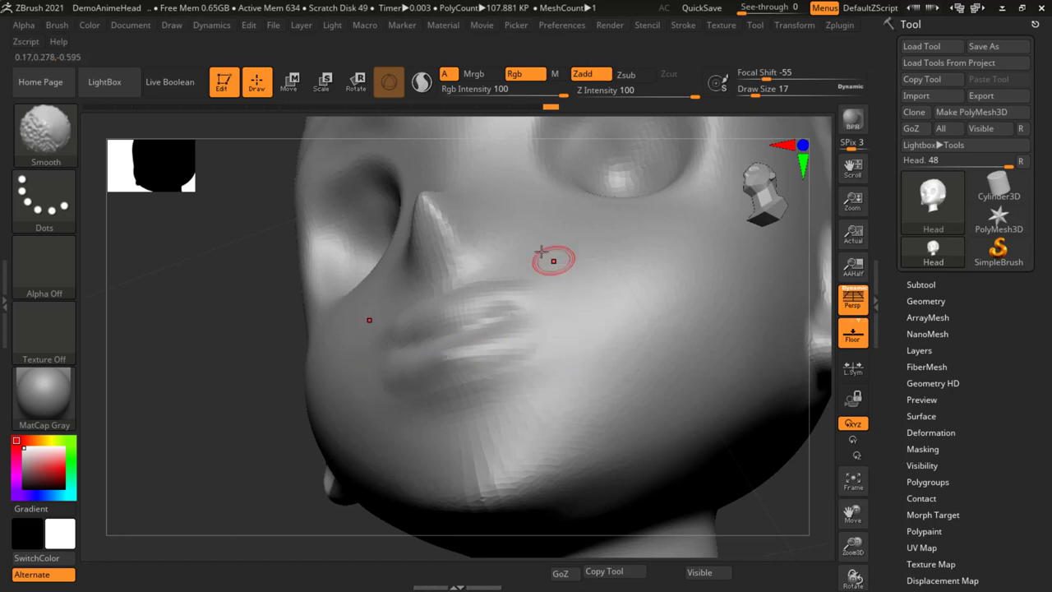
mouse_move(551, 258)
right_mouse_down()
mouse_move(556, 308)
mouse_move(469, 241)
right_mouse_up()
mouse_move(431, 212)
left_mouse_down("shift")
mouse_move(437, 201)
mouse_move(442, 221)
left_mouse_up("shift")
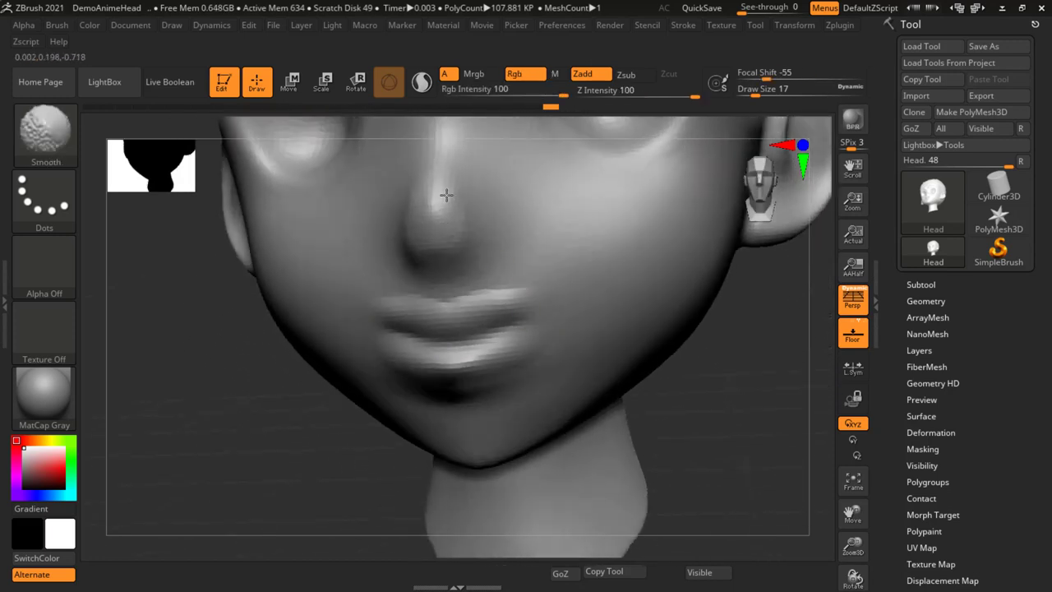
mouse_move(437, 263)
right_mouse_down()
mouse_move(653, 269)
mouse_move(500, 363)
mouse_move(500, 282)
right_mouse_up()
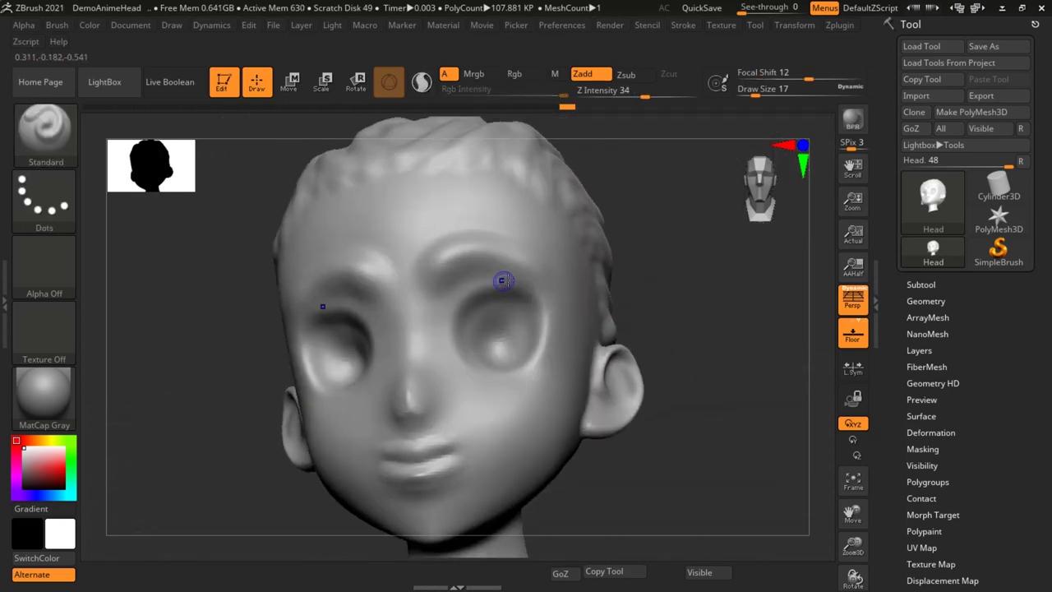
Step: Raise Draw Size to 68 and smooth both eye sockets into gentler hollows, then reframe the head
key("s")
left_click_drag(502, 278, 520, 277)
key("shift")
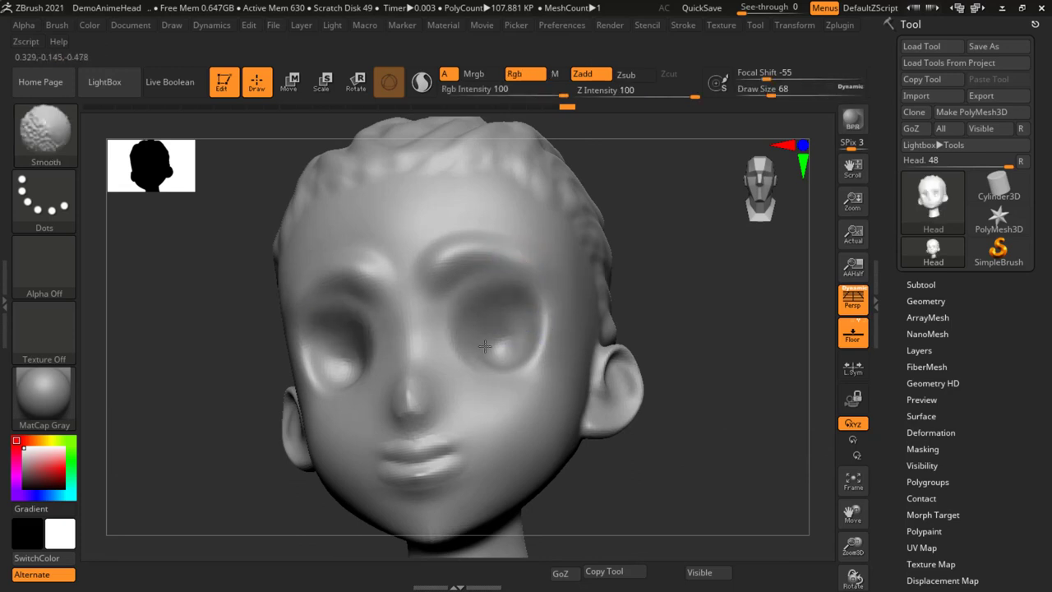
left_click_drag(517, 363, 477, 357, "shift")
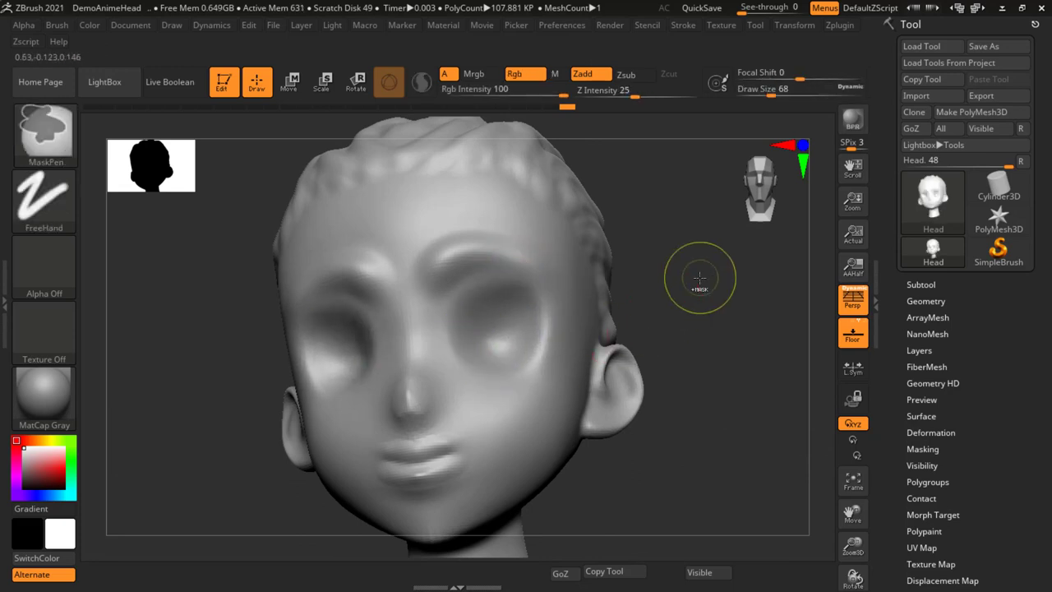
mouse_move(698, 277)
left_mouse_down()
mouse_move(630, 281)
mouse_move(647, 255)
mouse_move(685, 244)
mouse_move(689, 323)
mouse_move(707, 329)
mouse_move(609, 248)
mouse_move(676, 263)
mouse_move(622, 282)
mouse_move(610, 262)
left_mouse_up()
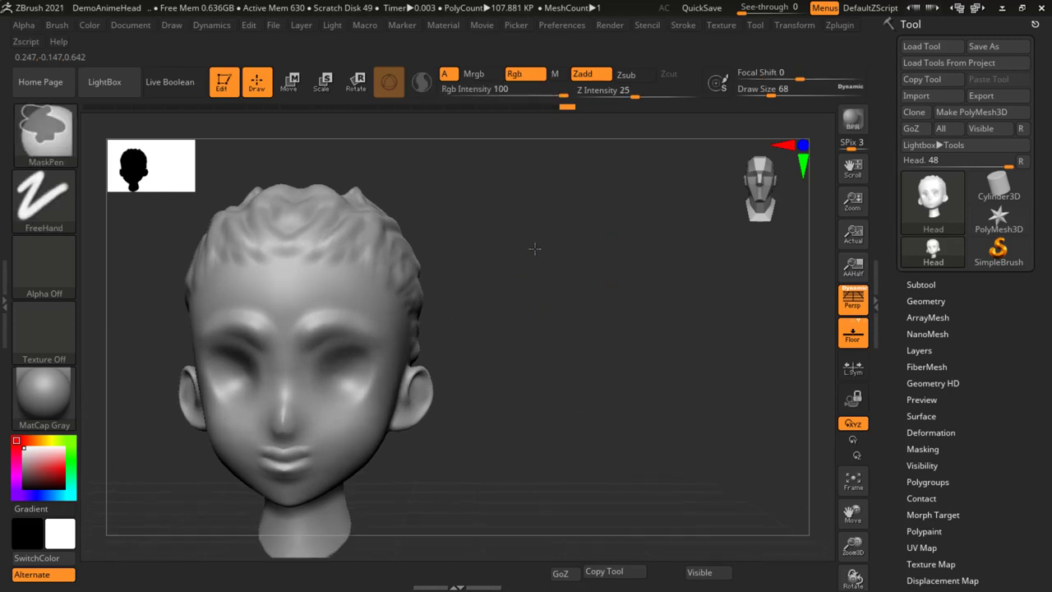
key("f")
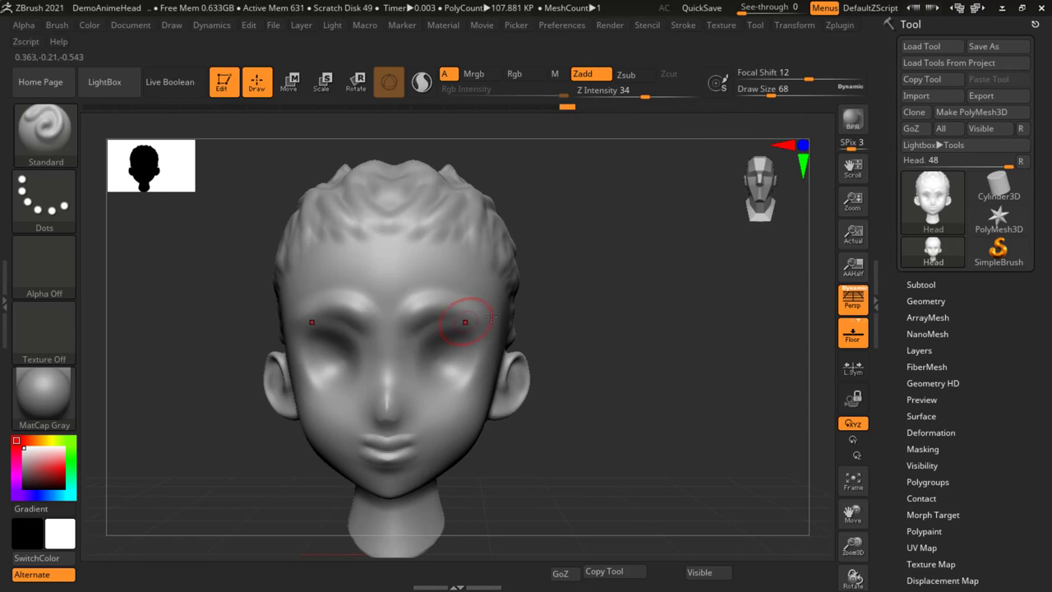
key("space")
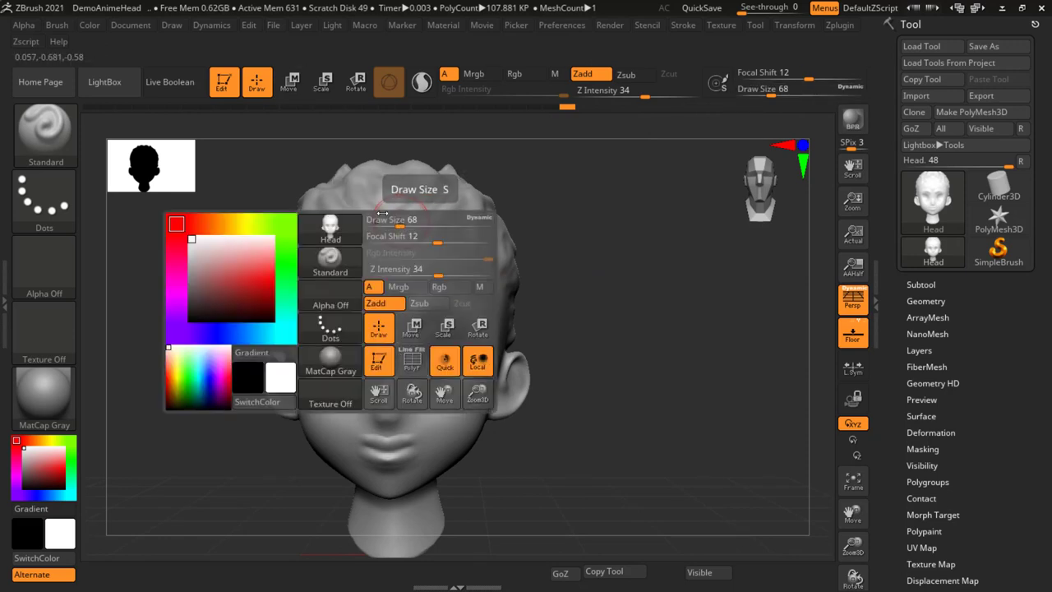
mouse_move(707, 267)
left_mouse_down()
mouse_move(537, 336)
mouse_move(578, 258)
mouse_move(591, 274)
left_mouse_up()
key("ctrl")
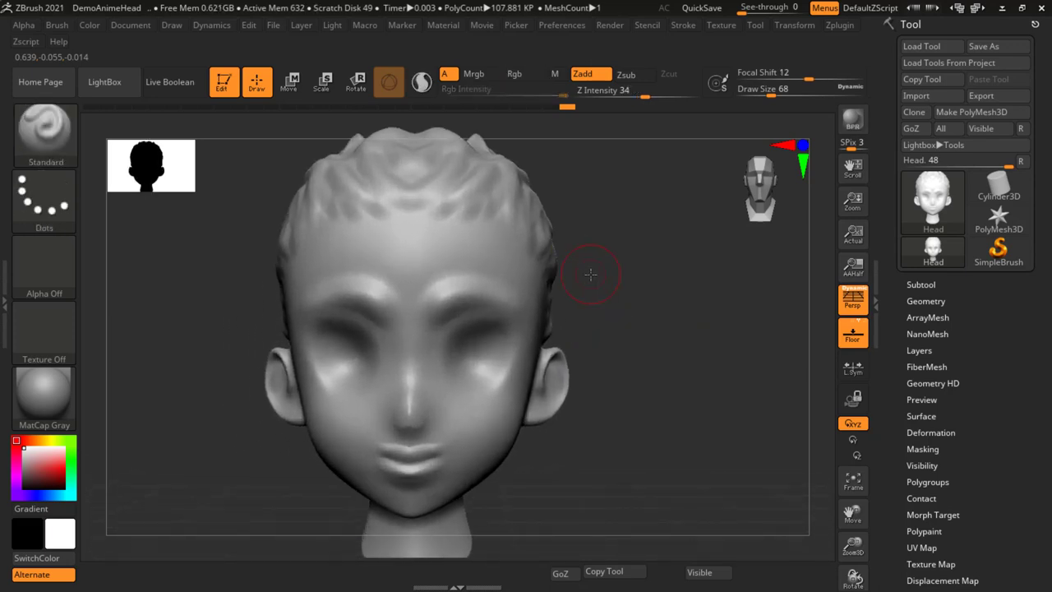